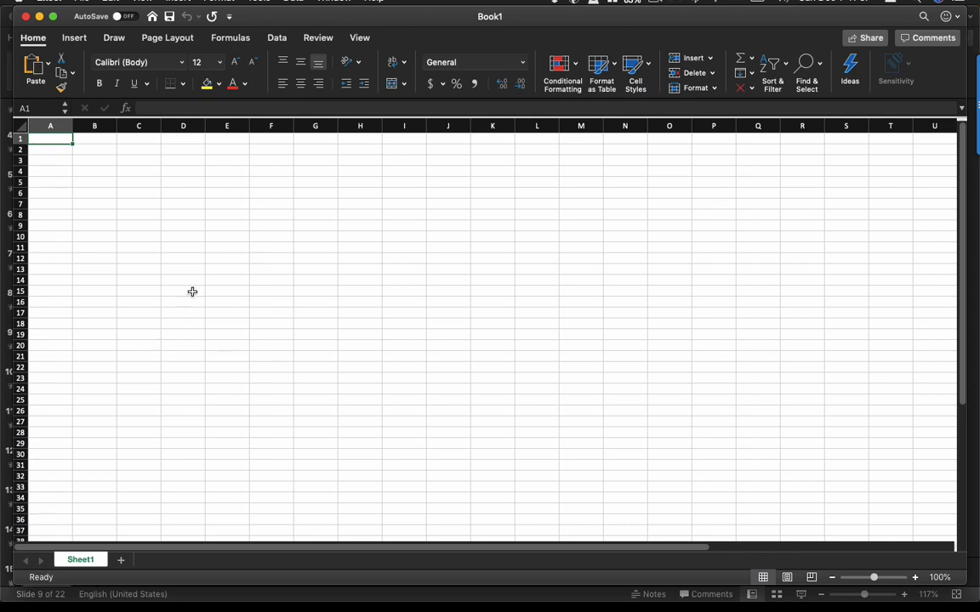
# Browse the formula function categories, including Financial, Logical, Text, Date & Time and More Functions.
pyautogui.click(230, 38)
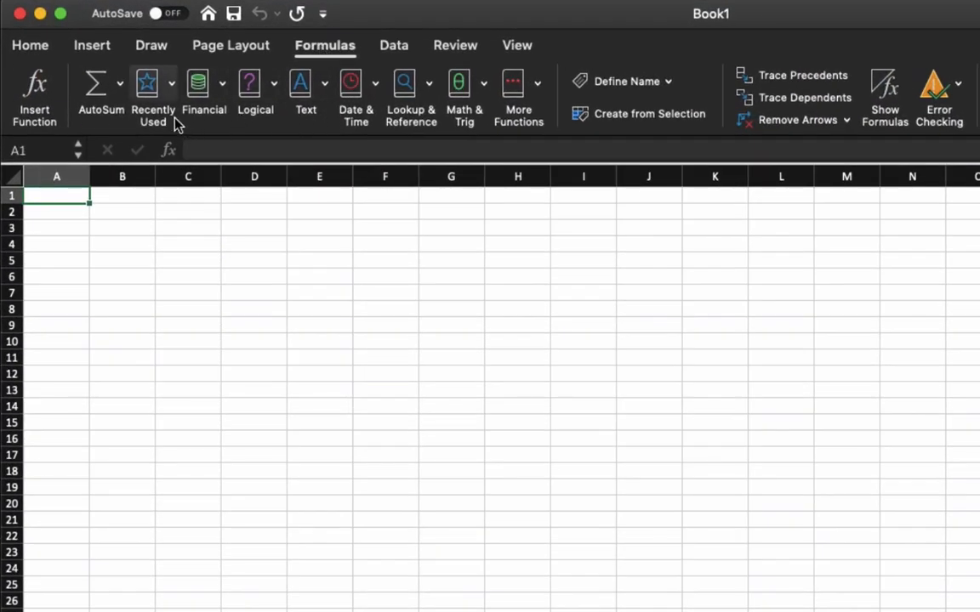
pyautogui.click(223, 85)
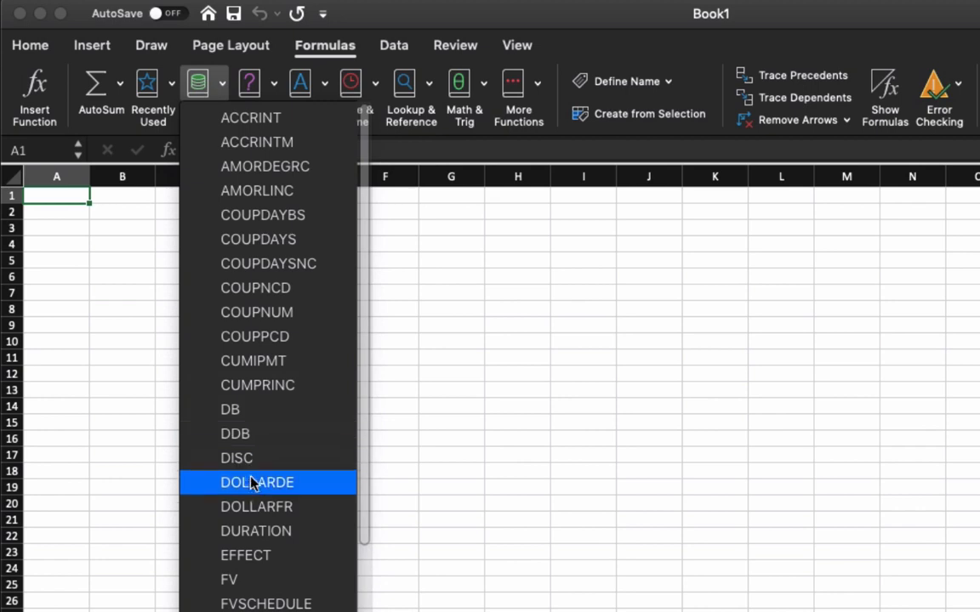
pyautogui.click(253, 60)
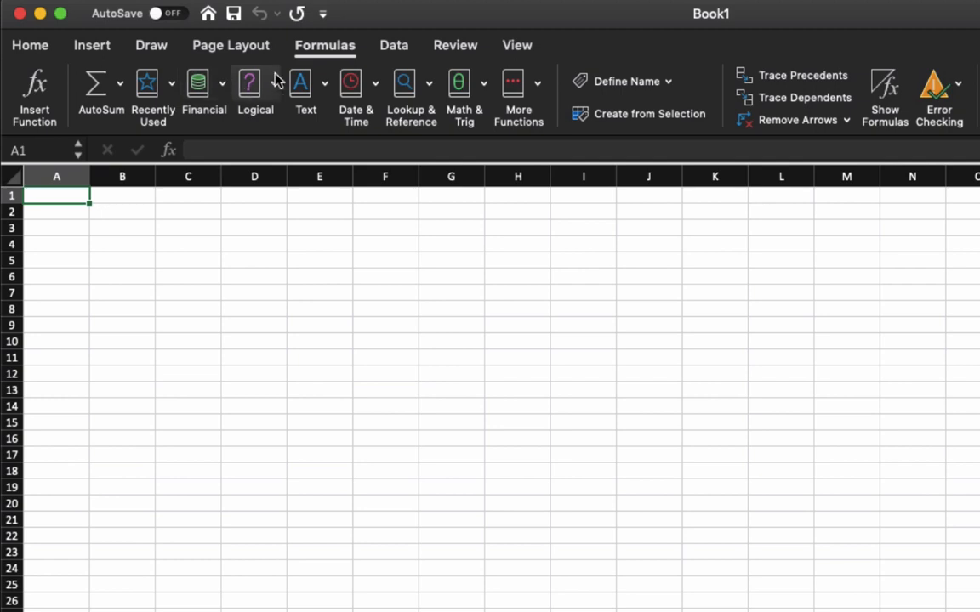
pyautogui.click(249, 78)
pyautogui.click(326, 87)
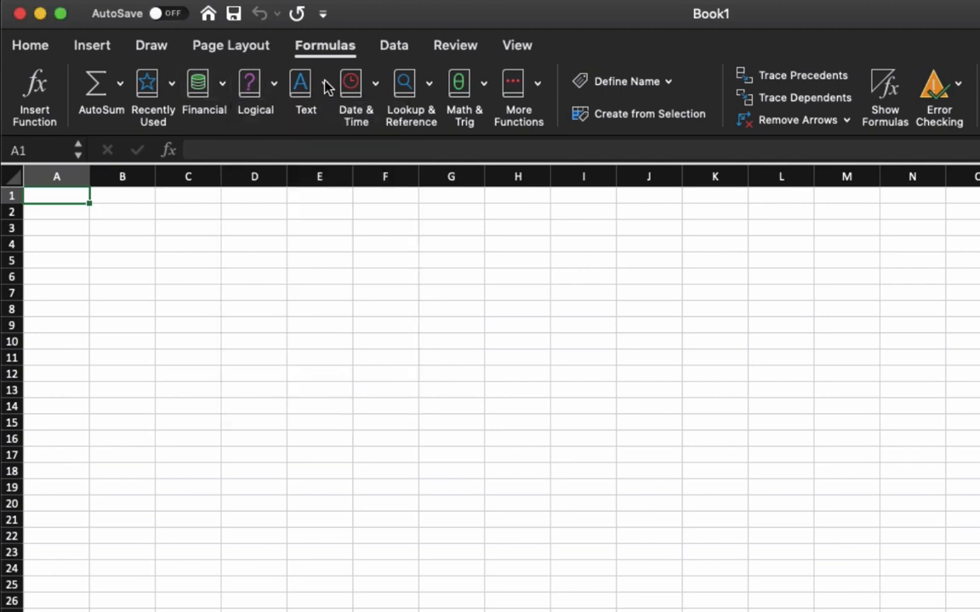
pyautogui.click(326, 86)
pyautogui.click(329, 82)
pyautogui.click(377, 83)
pyautogui.click(434, 61)
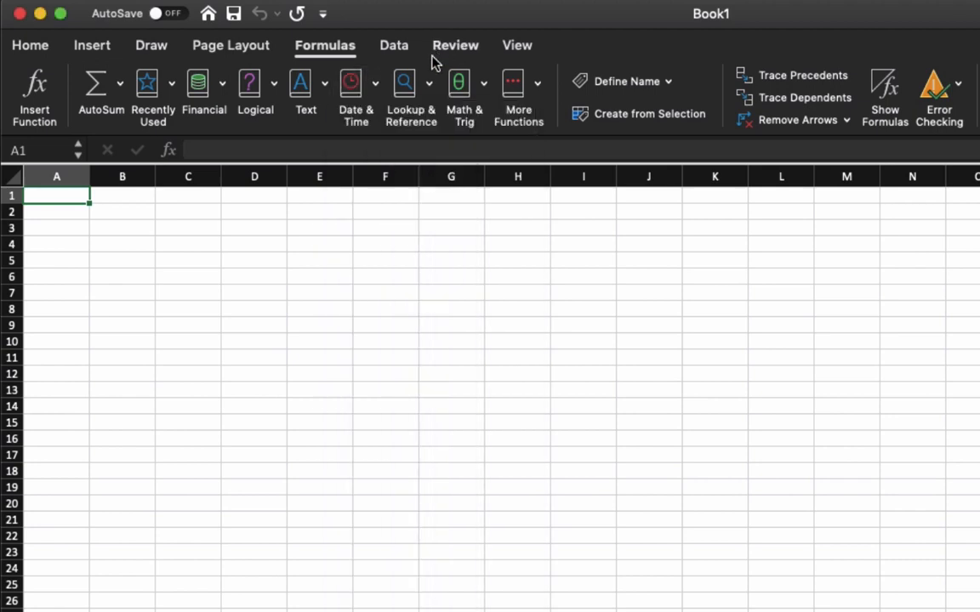
pyautogui.click(438, 49)
pyautogui.click(344, 45)
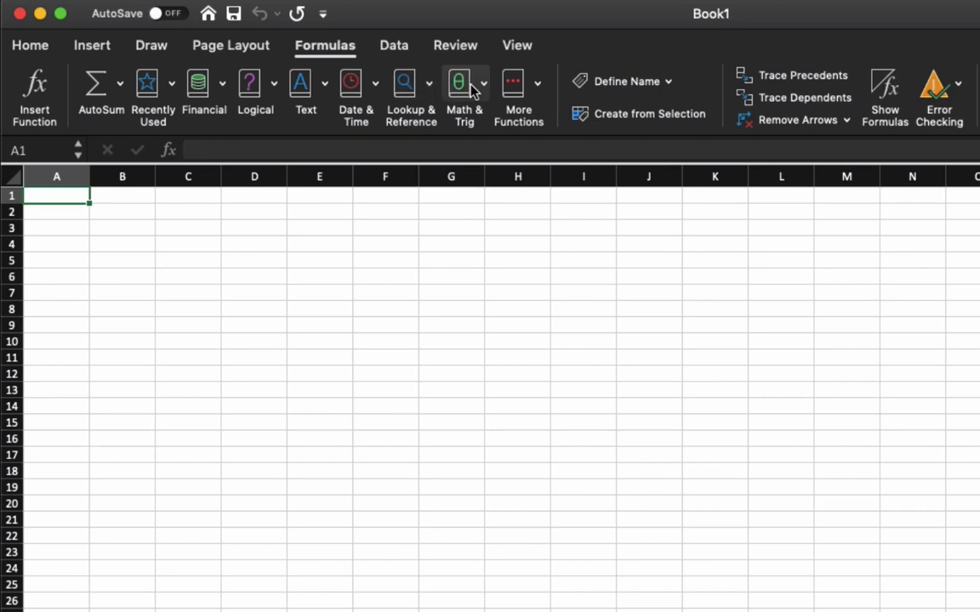
pyautogui.click(540, 84)
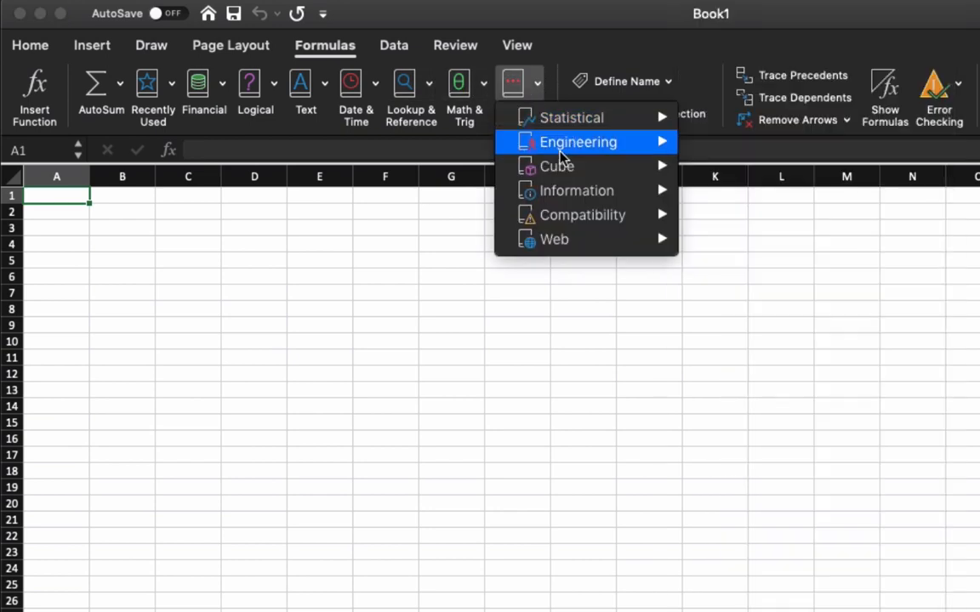
pyautogui.moveTo(557, 172)
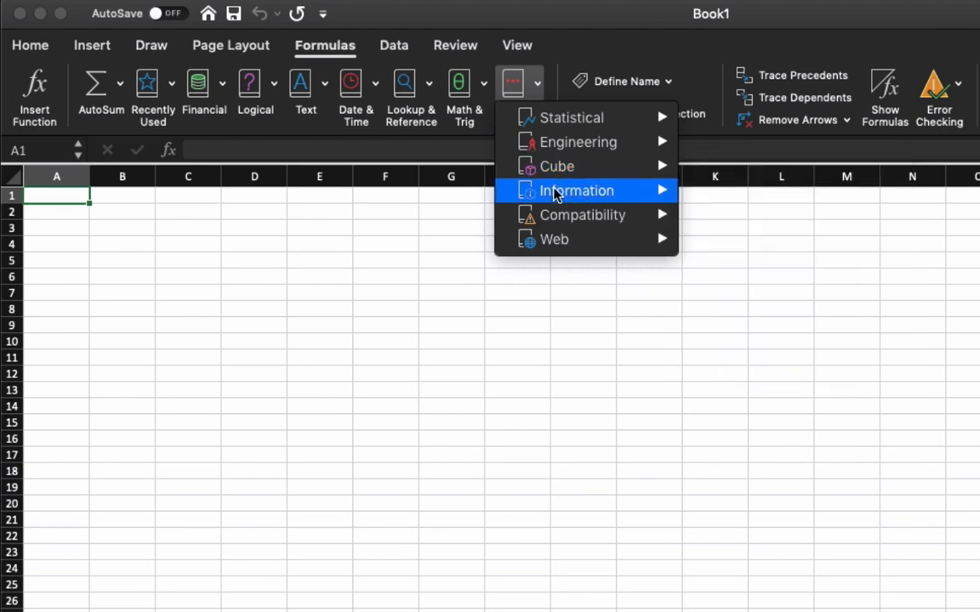
pyautogui.moveTo(553, 247)
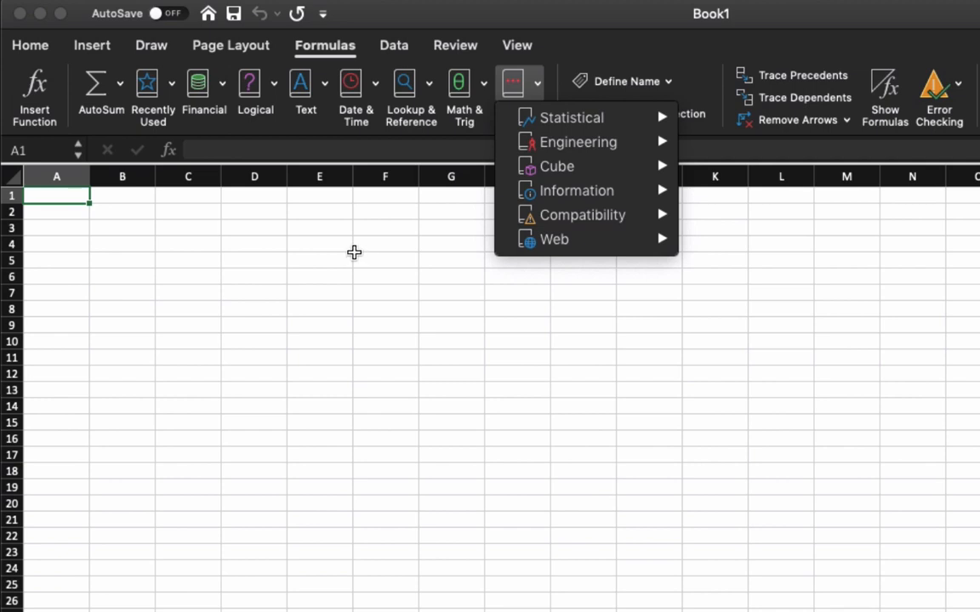
pyautogui.click(355, 258)
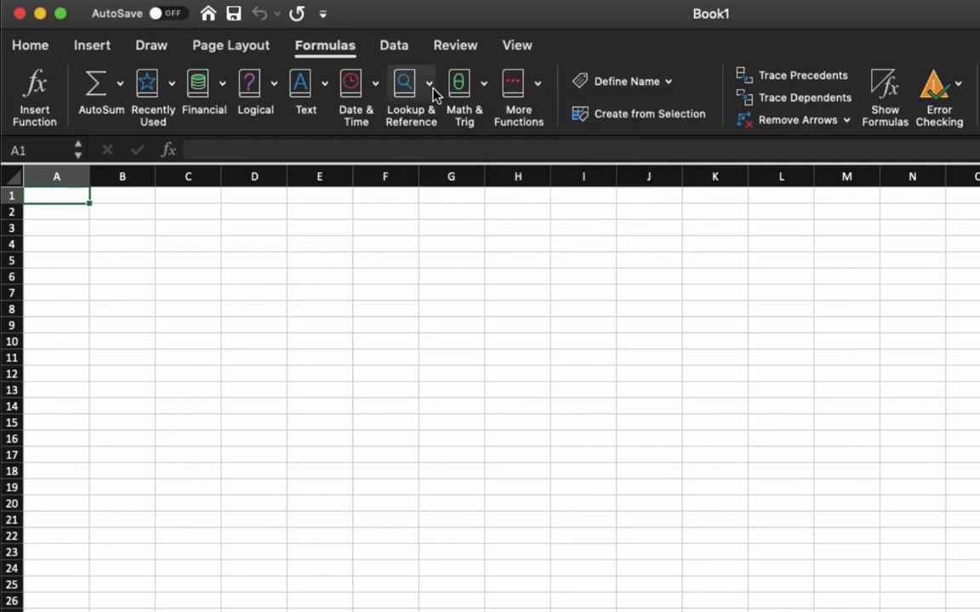
# Insert MATCH from the Lookup & Reference functions in cell A1, read its arguments and description, and close the Formula Builder.
pyautogui.click(431, 87)
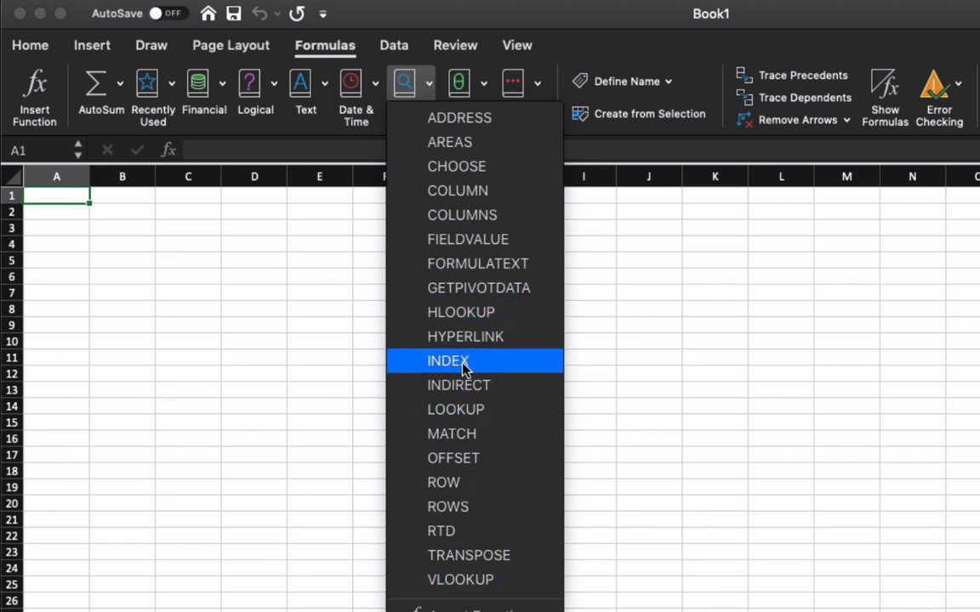
pyautogui.click(453, 436)
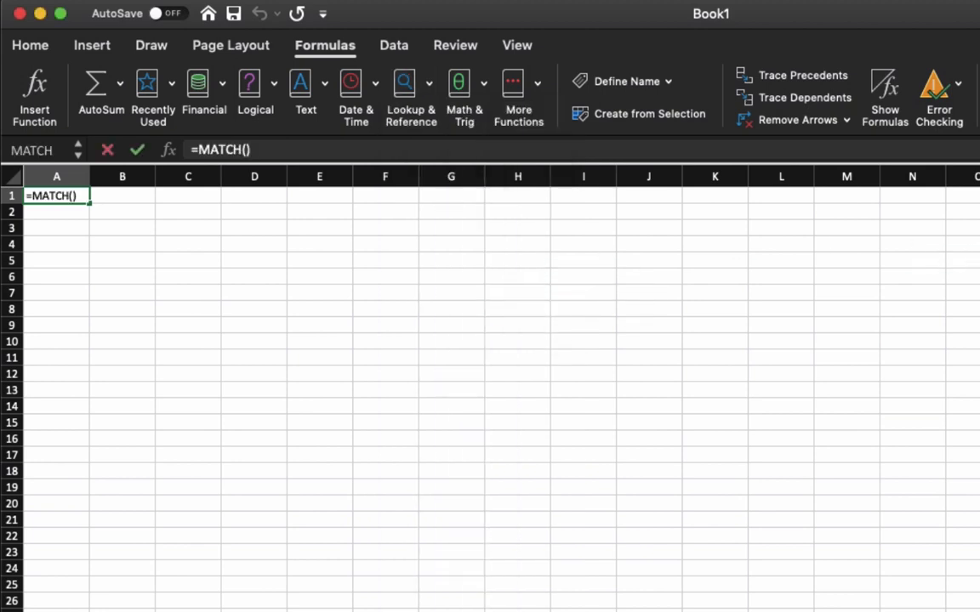
pyautogui.moveTo(919, 196); pyautogui.dragTo(585, 194)
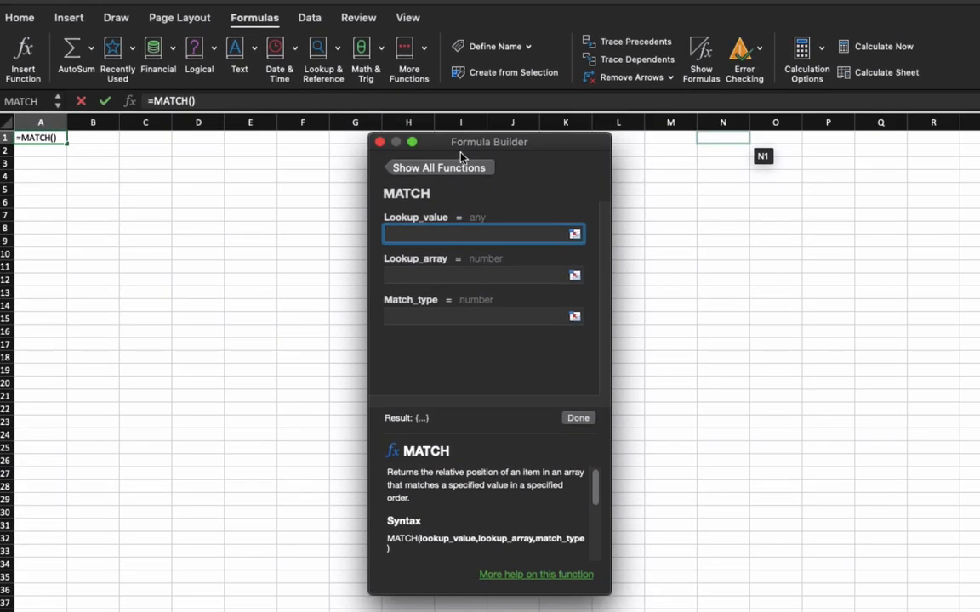
pyautogui.moveTo(449, 145); pyautogui.dragTo(382, 153)
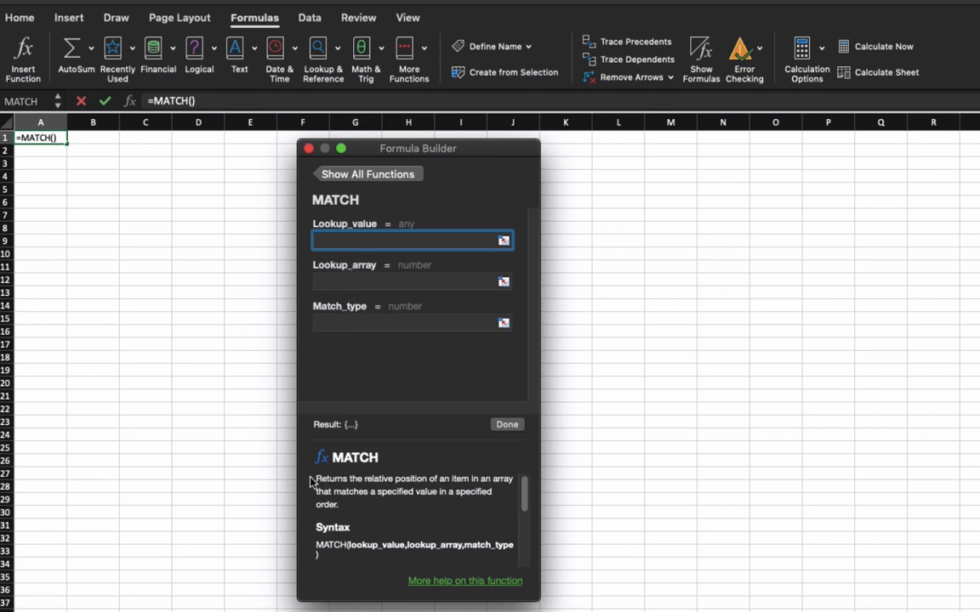
pyautogui.moveTo(317, 475); pyautogui.dragTo(346, 487)
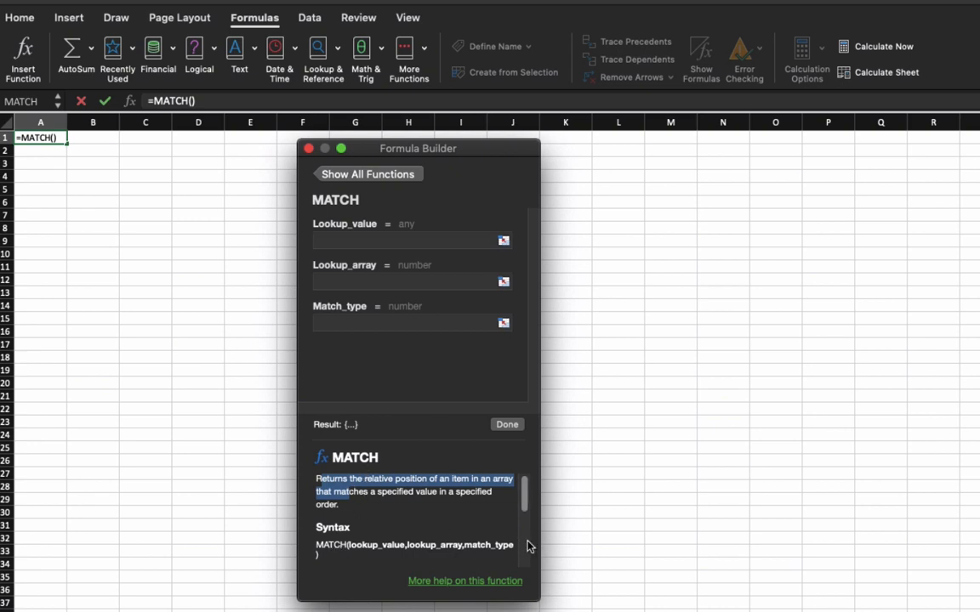
pyautogui.moveTo(525, 516)
pyautogui.mouseDown()
pyautogui.moveTo(521, 558)
pyautogui.moveTo(525, 501)
pyautogui.mouseUp()
pyautogui.click(307, 150)
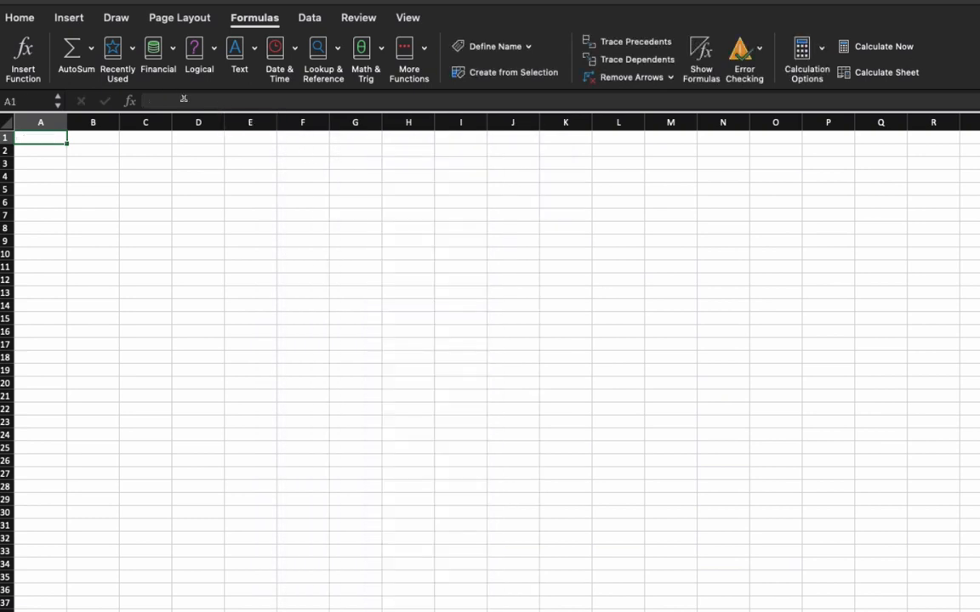
# Try to enter the CONCATENATE function in cell A1 from the suggestions for "=con".
pyautogui.click(181, 100)
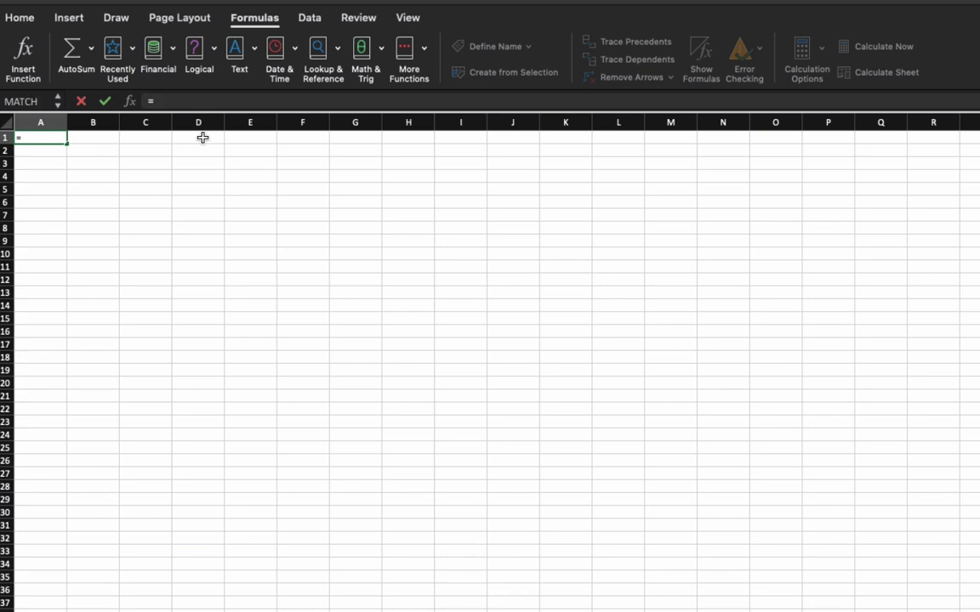
pyautogui.write('=com')
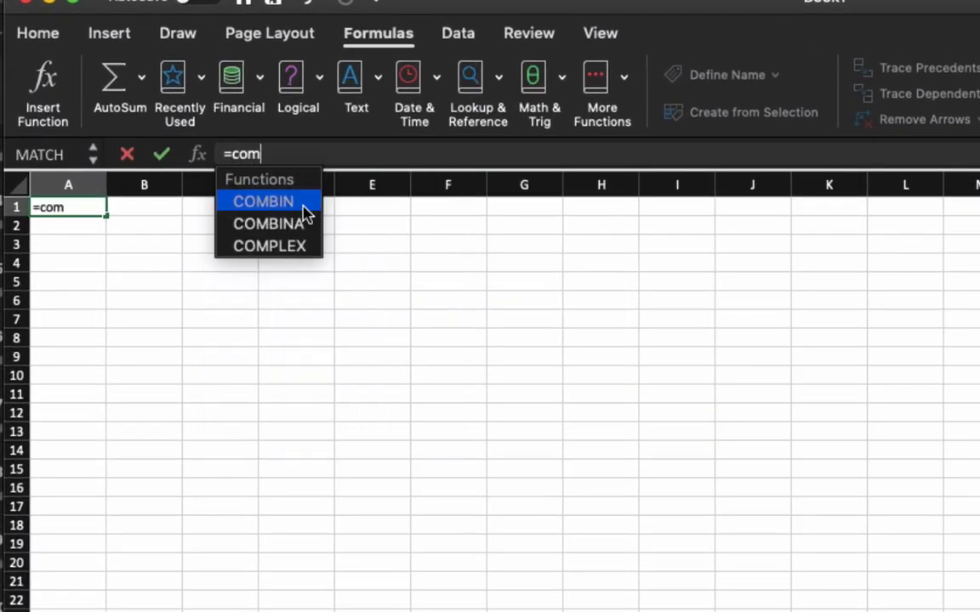
pyautogui.press('BackSpace')
pyautogui.write('nt')
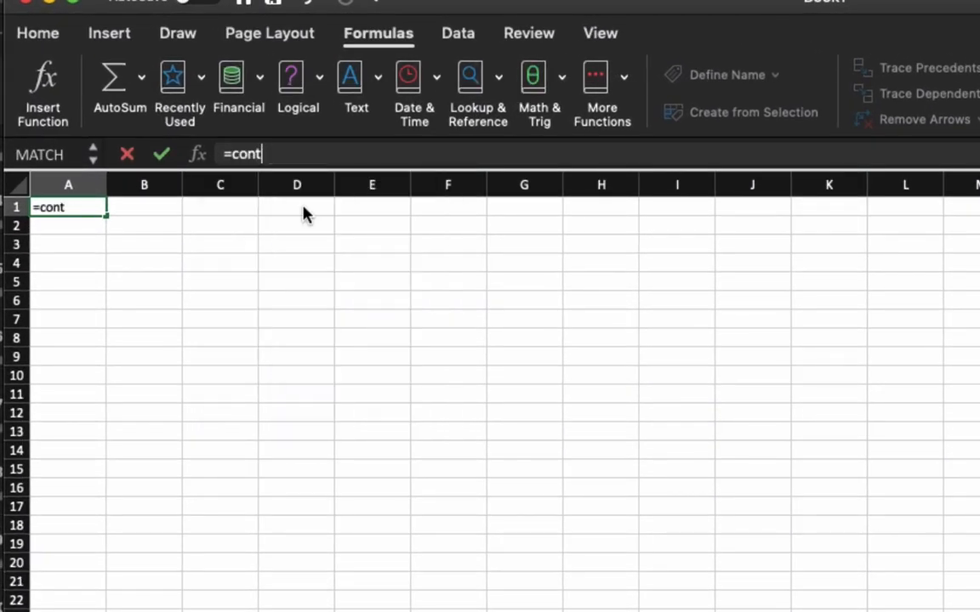
pyautogui.press('BackSpace')
pyautogui.press('Down')
pyautogui.press('Down')
pyautogui.press('Down')
pyautogui.press('Down')
pyautogui.press('Down')
pyautogui.press('Down')
pyautogui.press('Down')
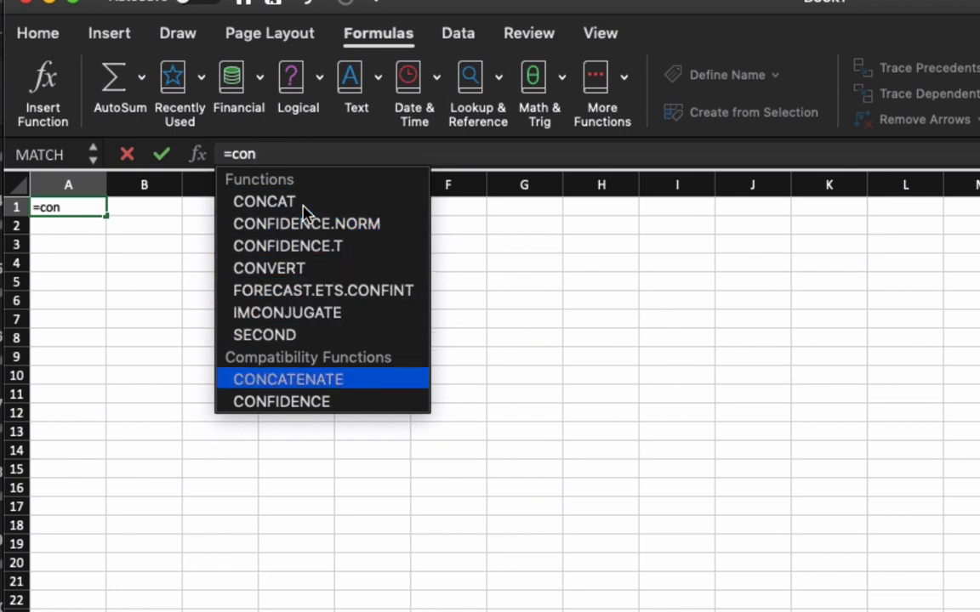
pyautogui.press('Down')
pyautogui.press('Up')
pyautogui.press('Return')
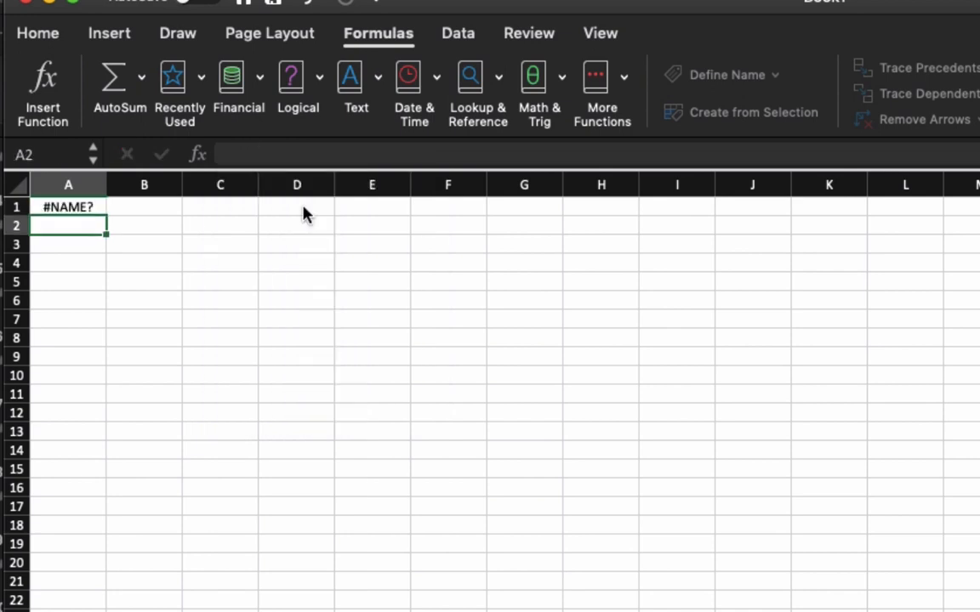
# Edit cell A1 and complete "=con" with the suggested CONCATENATE function.
pyautogui.press('Up')
pyautogui.press('F2')
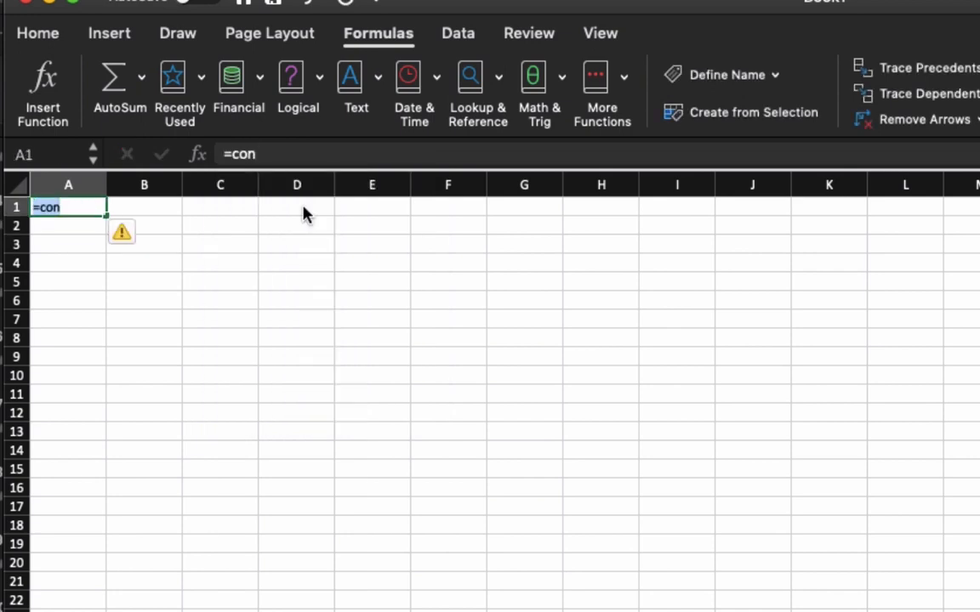
pyautogui.press('BackSpace')
pyautogui.write('n')
pyautogui.press('Down')
pyautogui.press('Down')
pyautogui.press('Down')
pyautogui.press('Down')
pyautogui.press('Down')
pyautogui.press('Down')
pyautogui.press('Down')
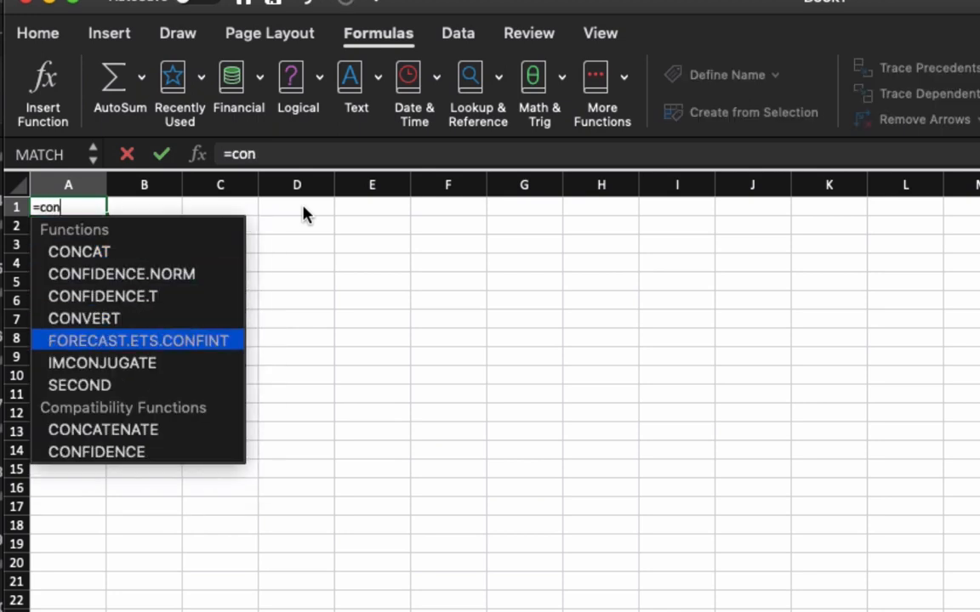
pyautogui.press('Tab')
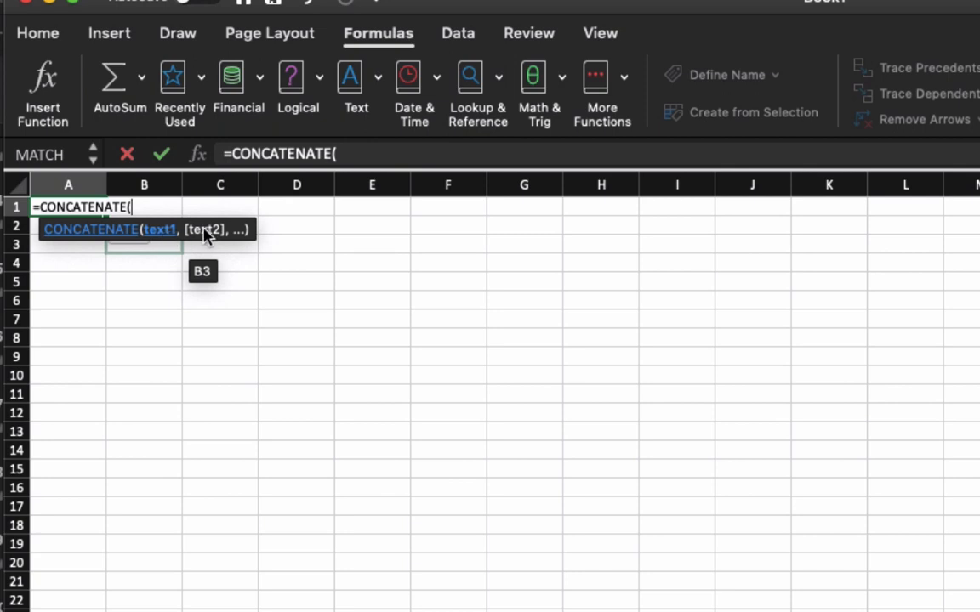
# Enter a and b as the first CONCATENATE arguments in cell A1, and discard the formula.
pyautogui.write('a')
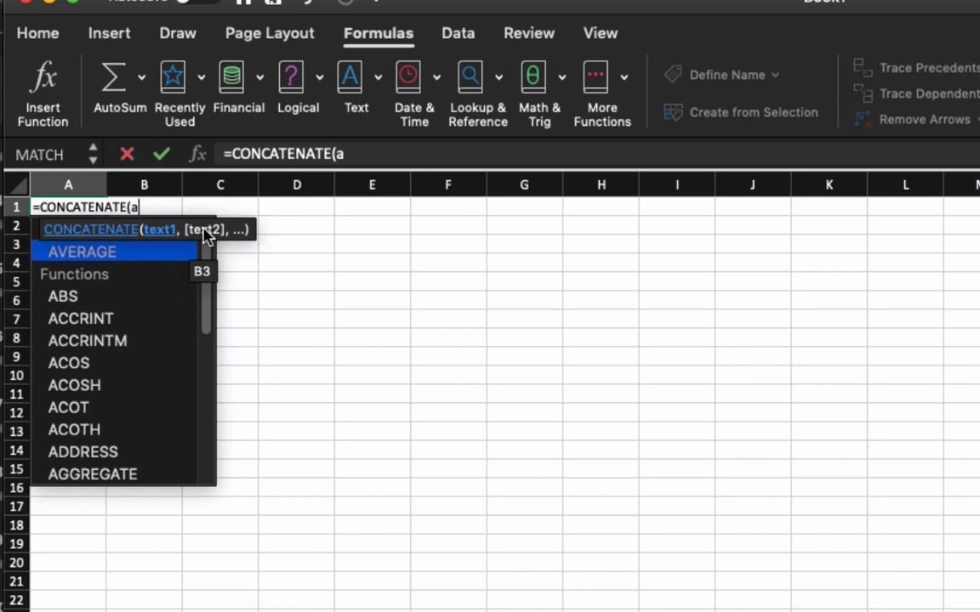
pyautogui.write(',')
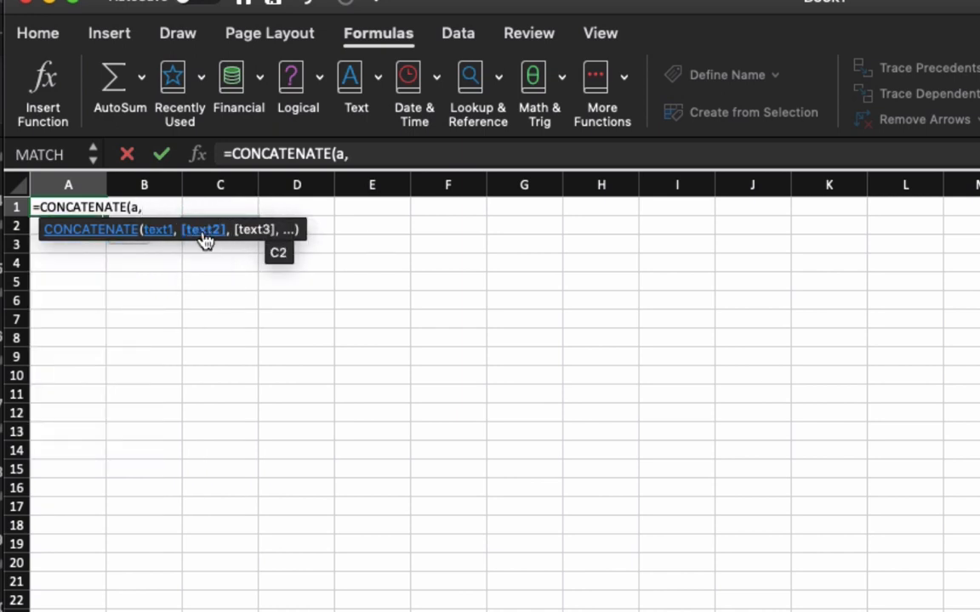
pyautogui.write('b,')
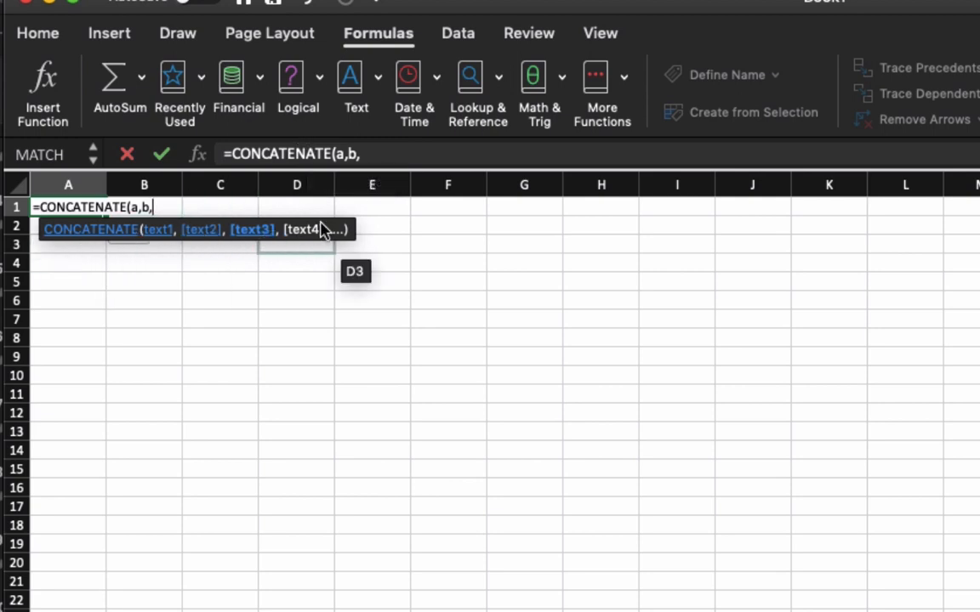
pyautogui.click(393, 148)
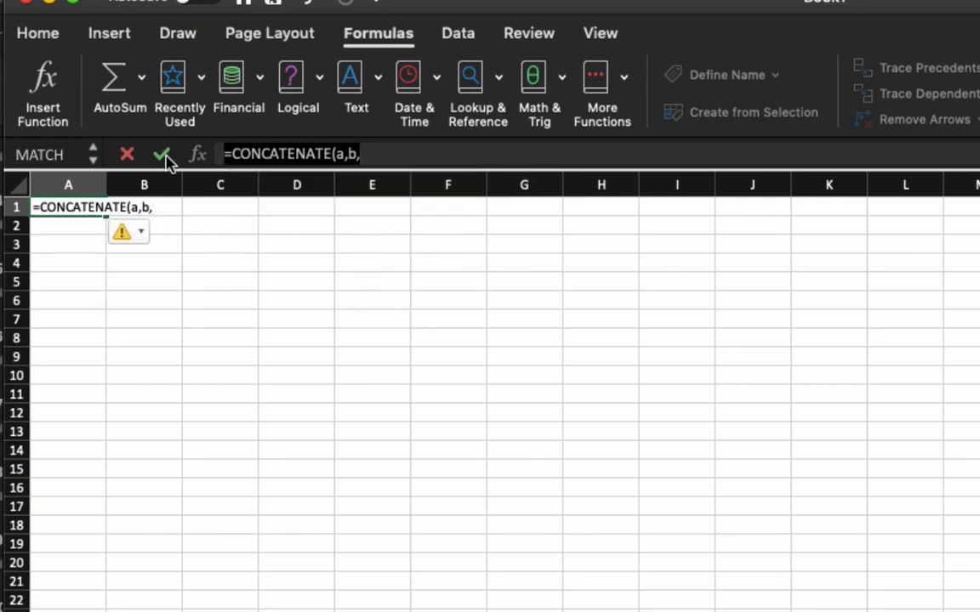
pyautogui.press('Escape')
pyautogui.click(308, 321)
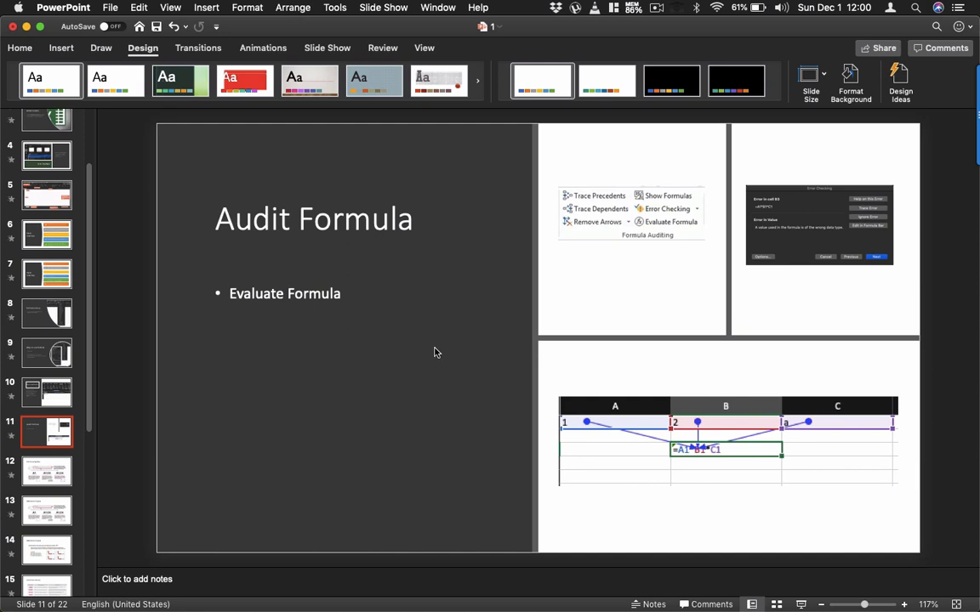
# Look at the Audit Formula slide, switch to Excel, and enter 1, 2 and 3 in cells A1, B1 and C1.
pyautogui.scroll(1, 757, 321)
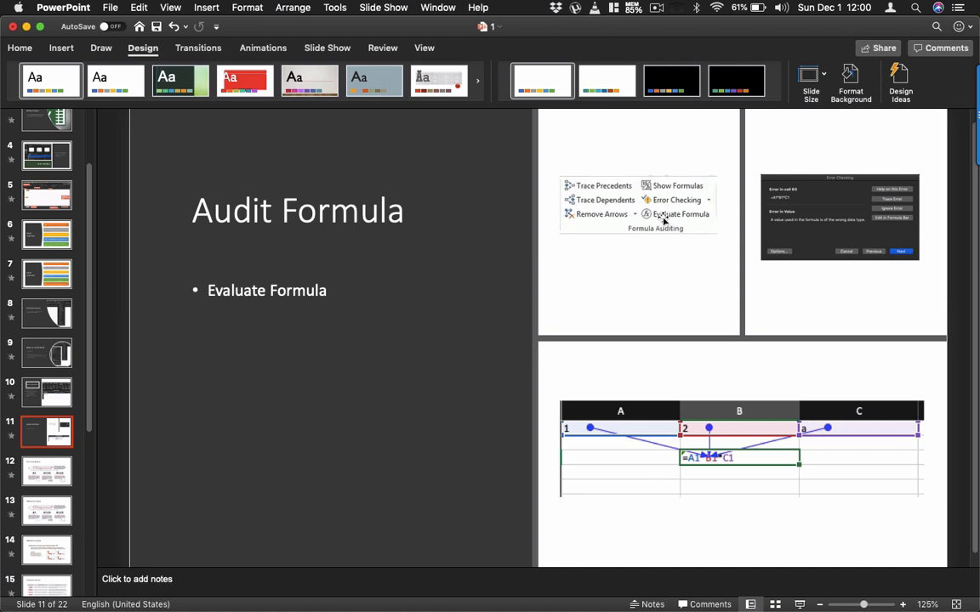
pyautogui.press('super+Tab')
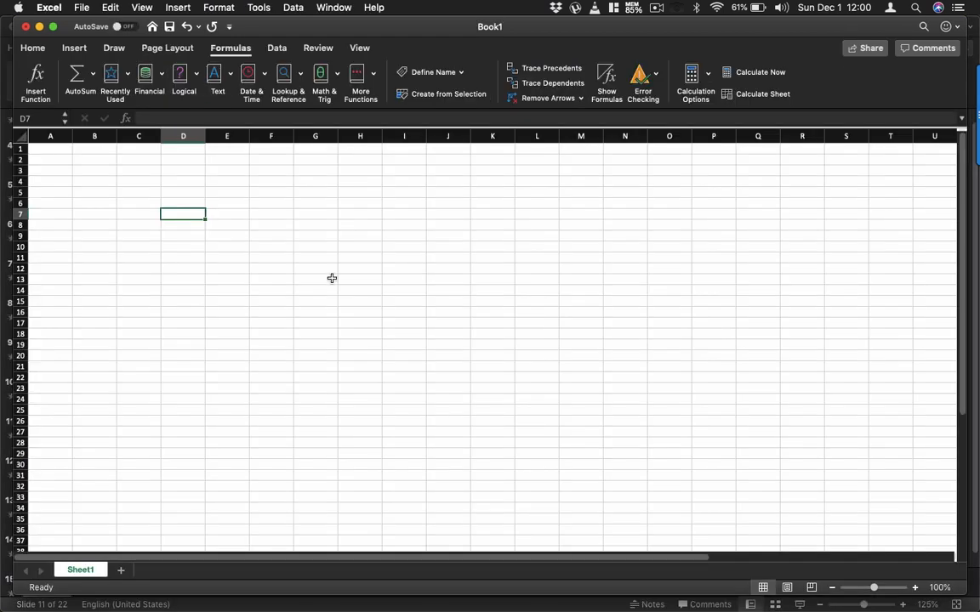
pyautogui.click(120, 149)
pyautogui.click(69, 150)
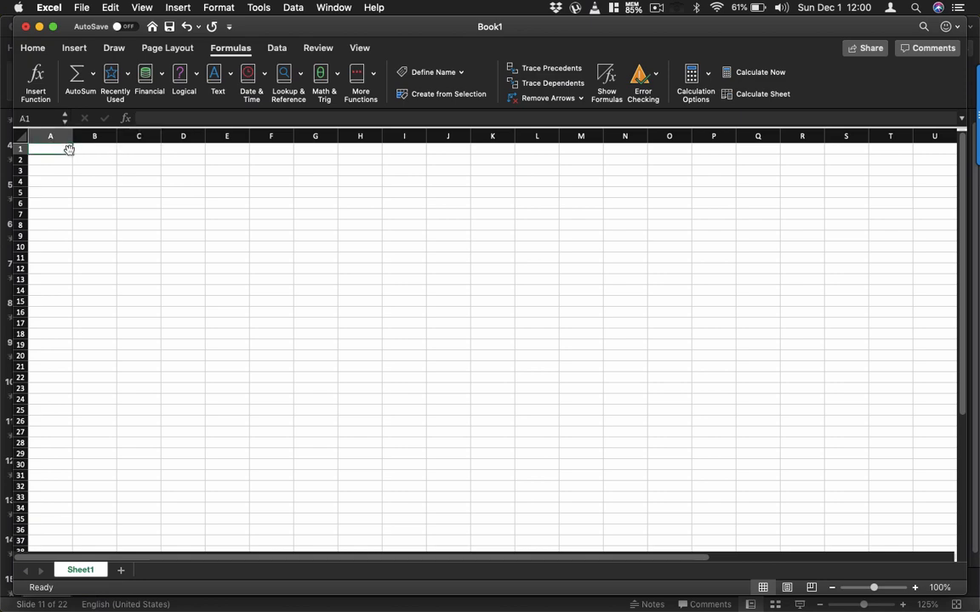
pyautogui.write('1')
pyautogui.press('Tab')
pyautogui.write('2')
pyautogui.press('Tab')
pyautogui.write('3')
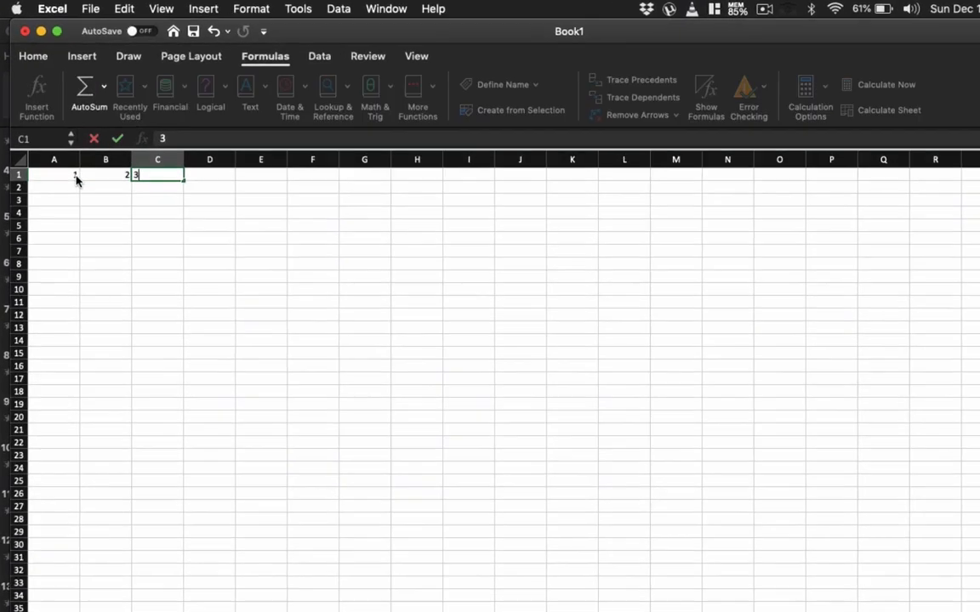
pyautogui.press('Tab')
# Enter the formula =(A1*B1*C1) in cell B3, referencing the three values in row 1.
pyautogui.press('Down')
pyautogui.press('Down')
pyautogui.press('Left')
pyautogui.press('Left')
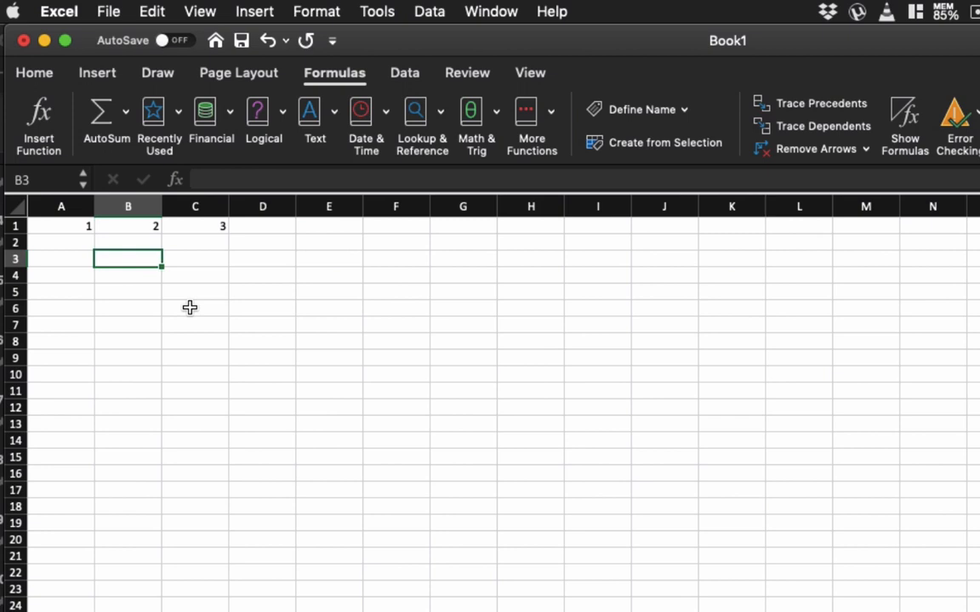
pyautogui.click(242, 177)
pyautogui.write('=')
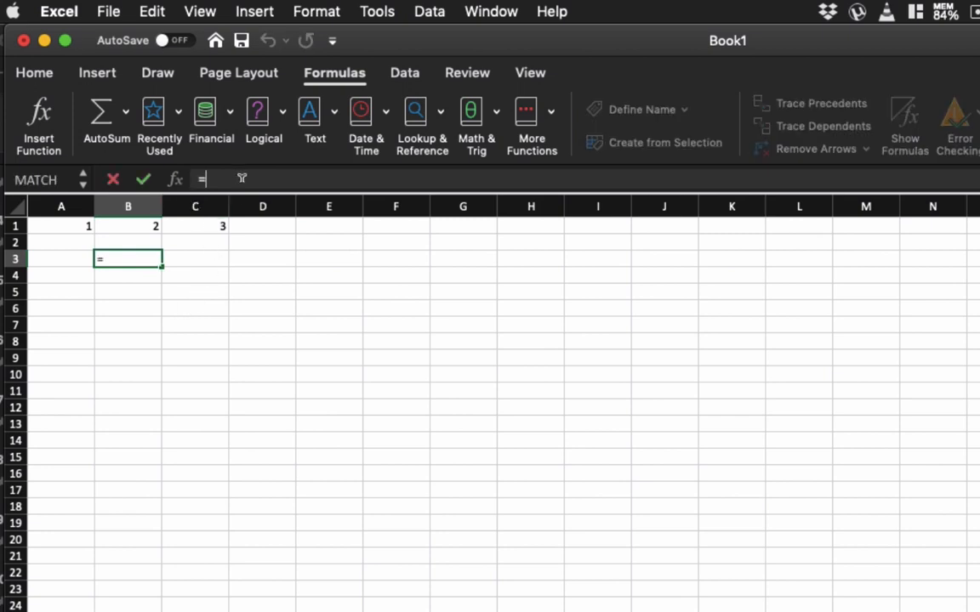
pyautogui.write('(')
pyautogui.click(89, 225)
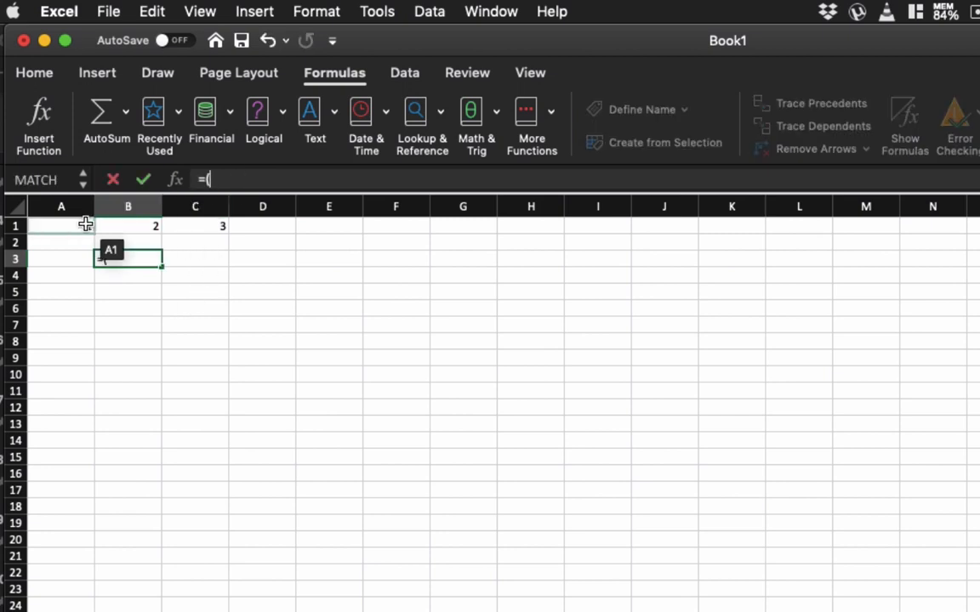
pyautogui.write('*')
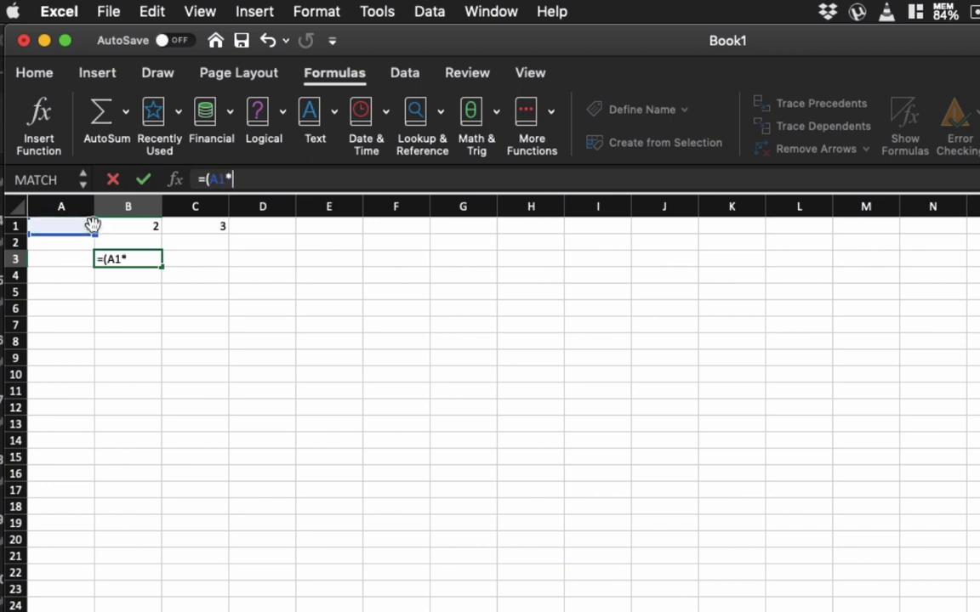
pyautogui.click(140, 225)
pyautogui.write('*')
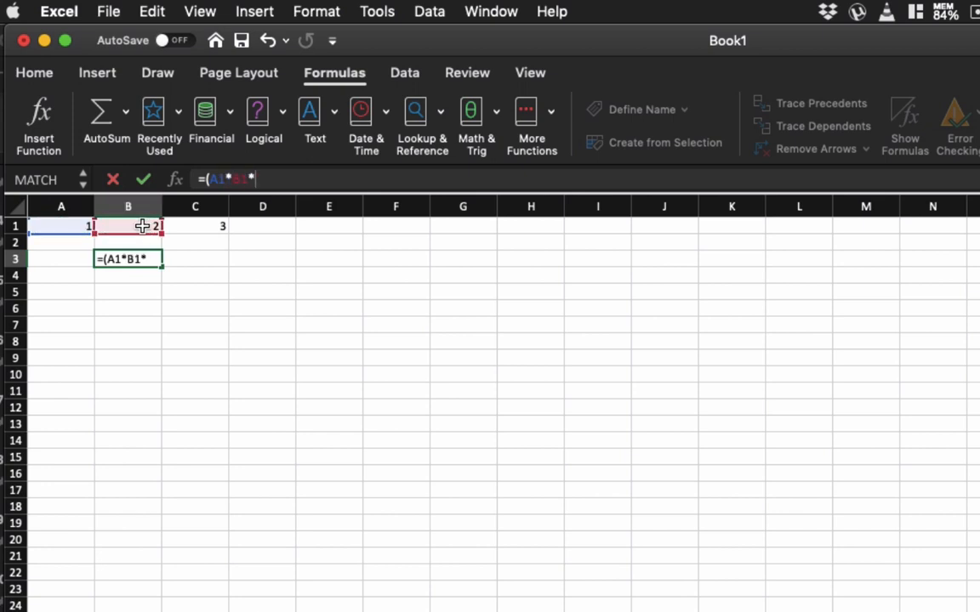
pyautogui.click(216, 224)
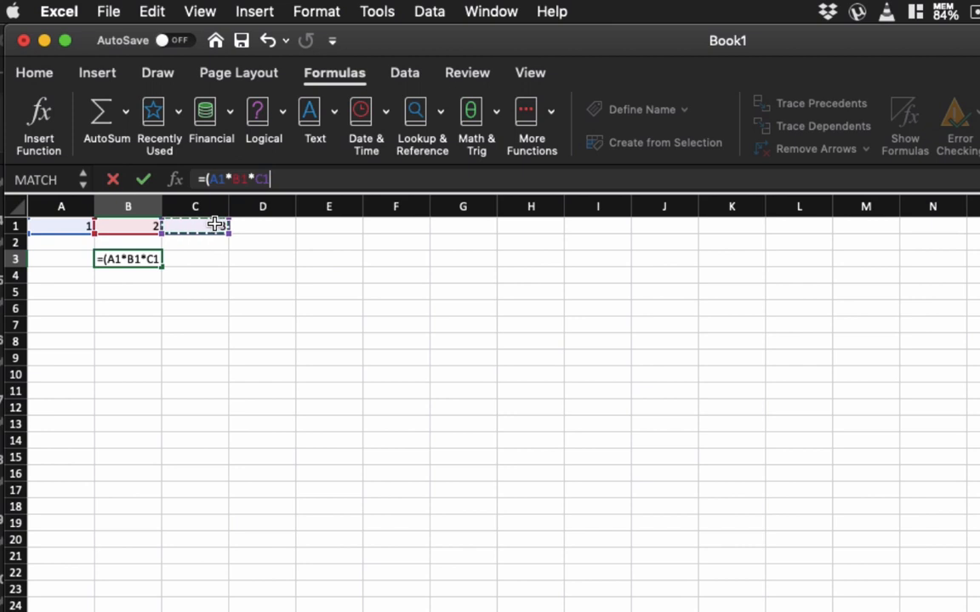
pyautogui.write(')')
pyautogui.press('Return')
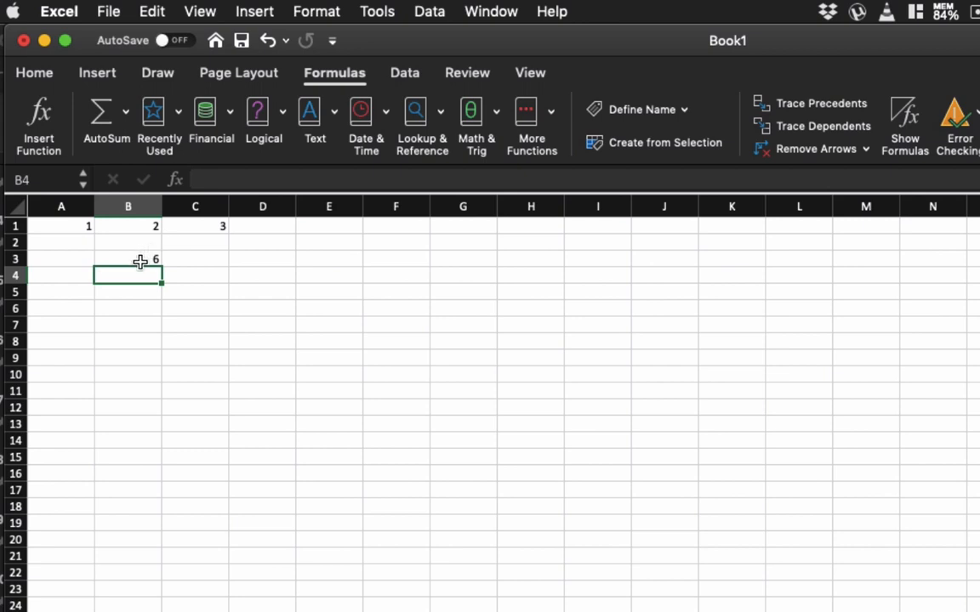
# Replace the number in cell C1 with the letter a.
pyautogui.click(202, 227)
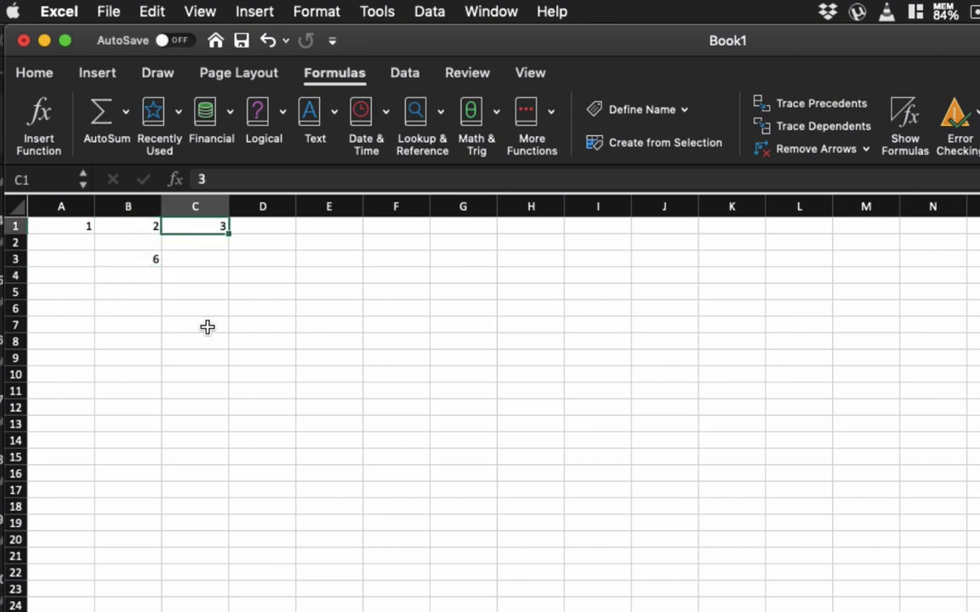
pyautogui.write('a')
pyautogui.press('Return')
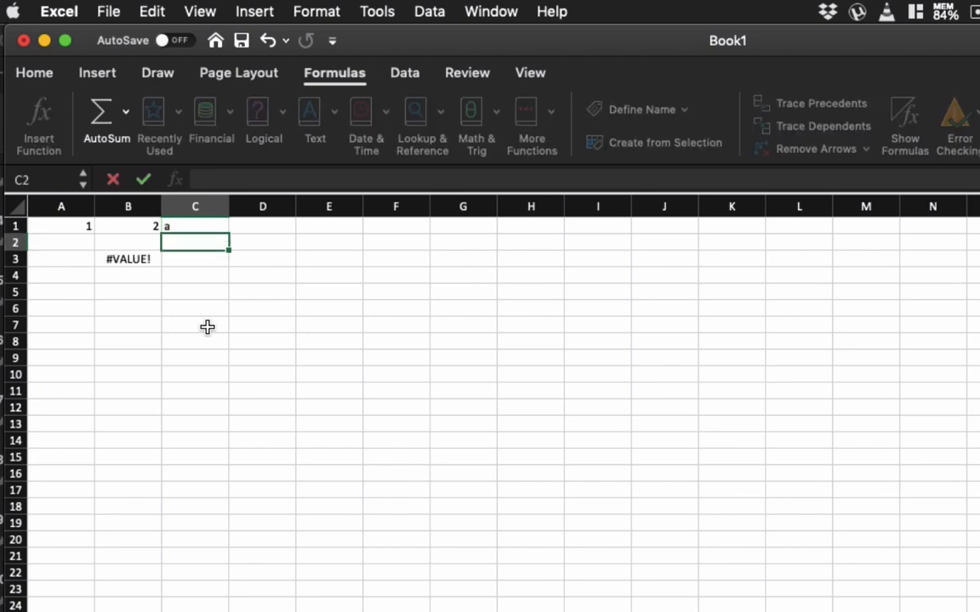
# Trace the precedents of the formula in cell B3 and display formulas instead of results in the sheet.
pyautogui.click(124, 260)
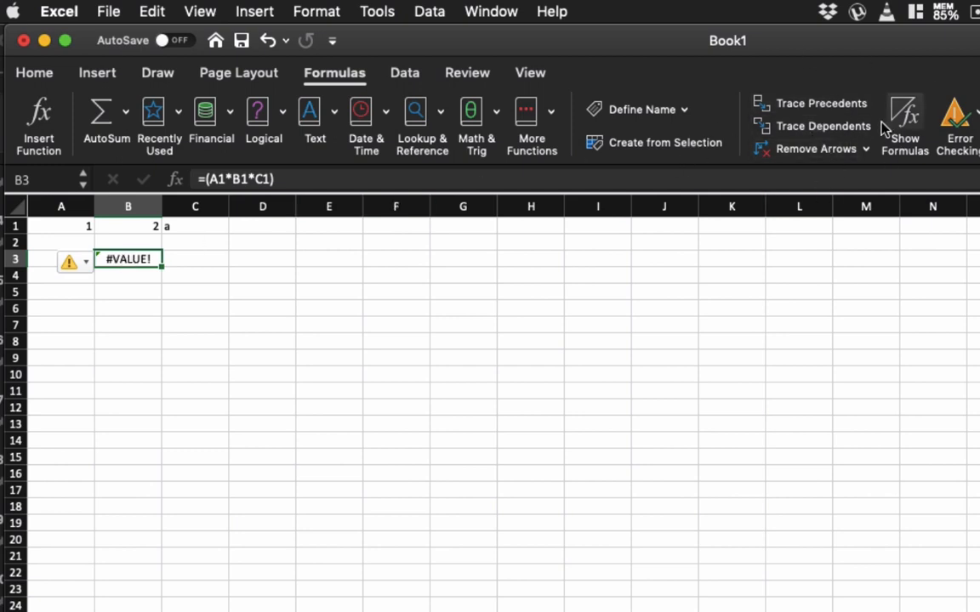
pyautogui.click(807, 108)
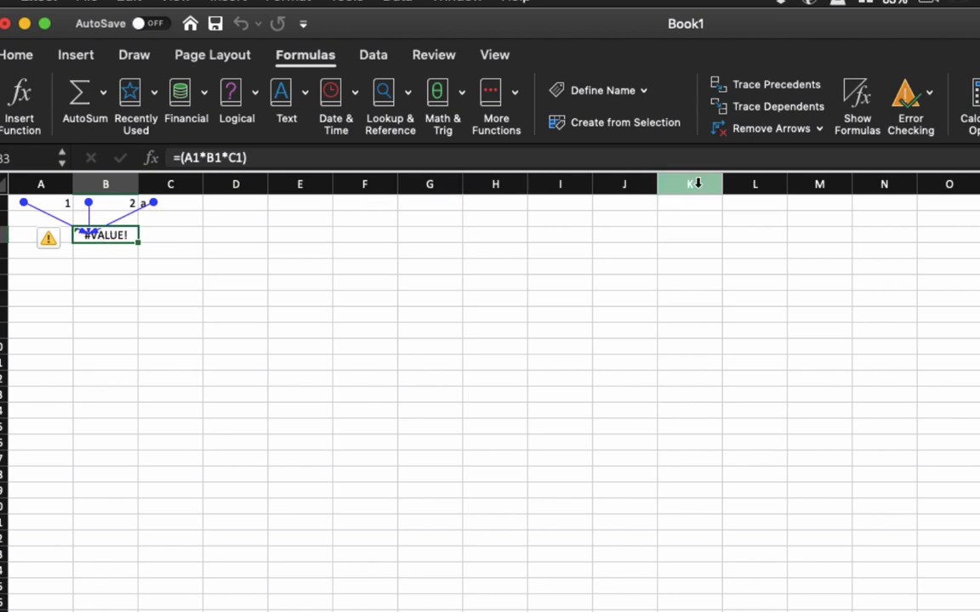
pyautogui.click(859, 94)
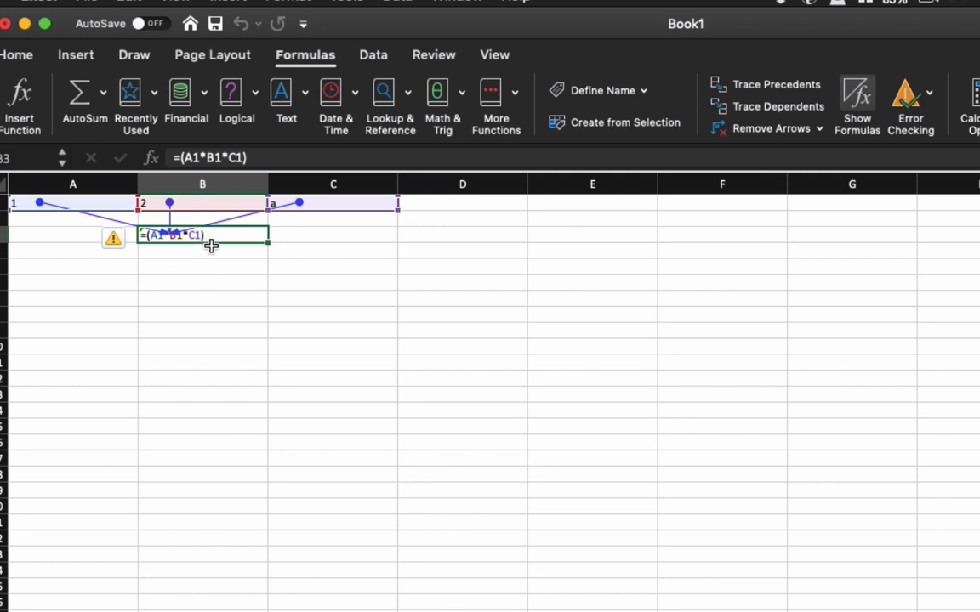
# Run Error Checking on the sheet, trace the error in cell B3, and step through to finish the check.
pyautogui.press('super+Tab')
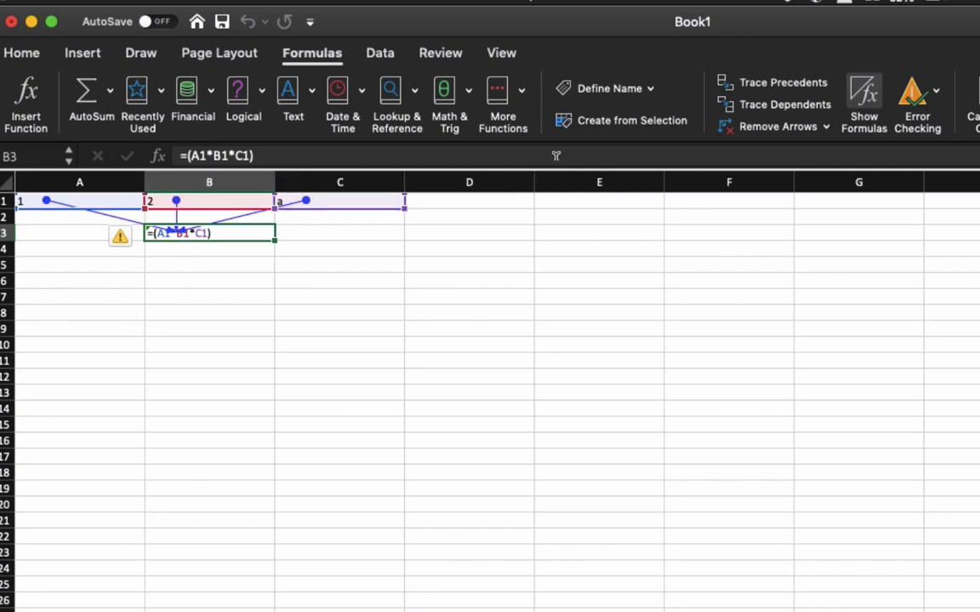
pyautogui.click(936, 92)
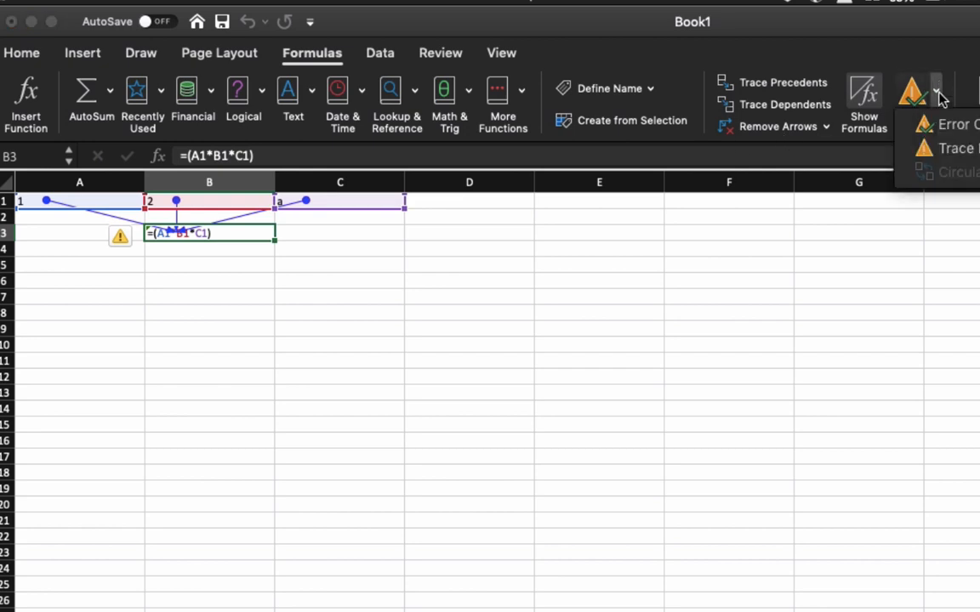
pyautogui.click(947, 128)
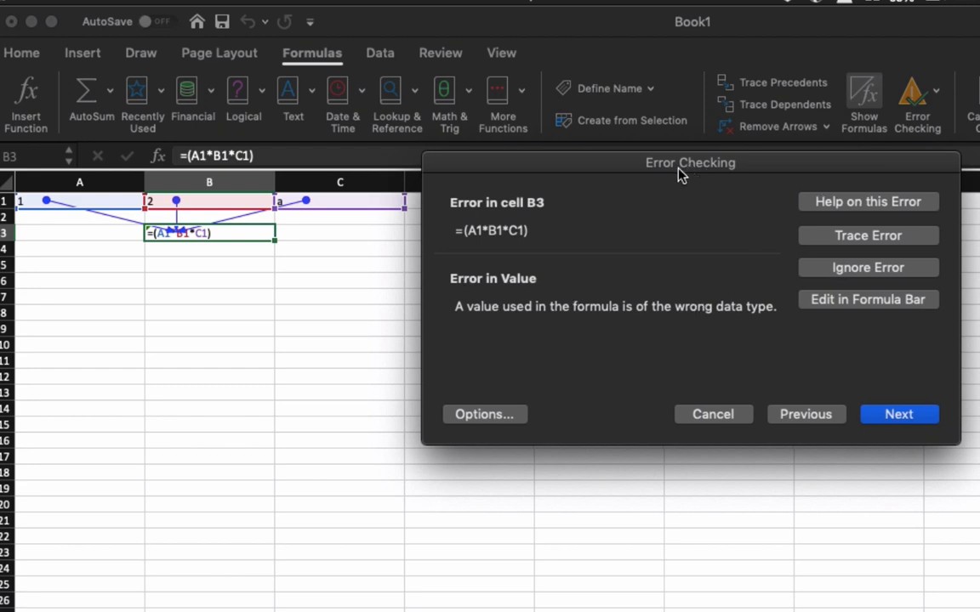
pyautogui.moveTo(680, 173); pyautogui.dragTo(569, 232)
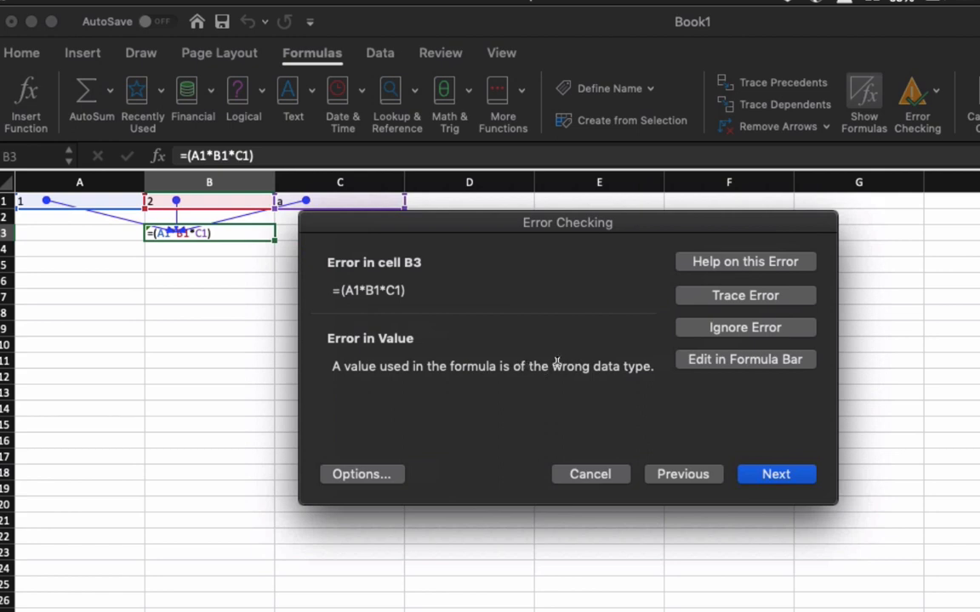
pyautogui.moveTo(494, 224); pyautogui.dragTo(466, 284)
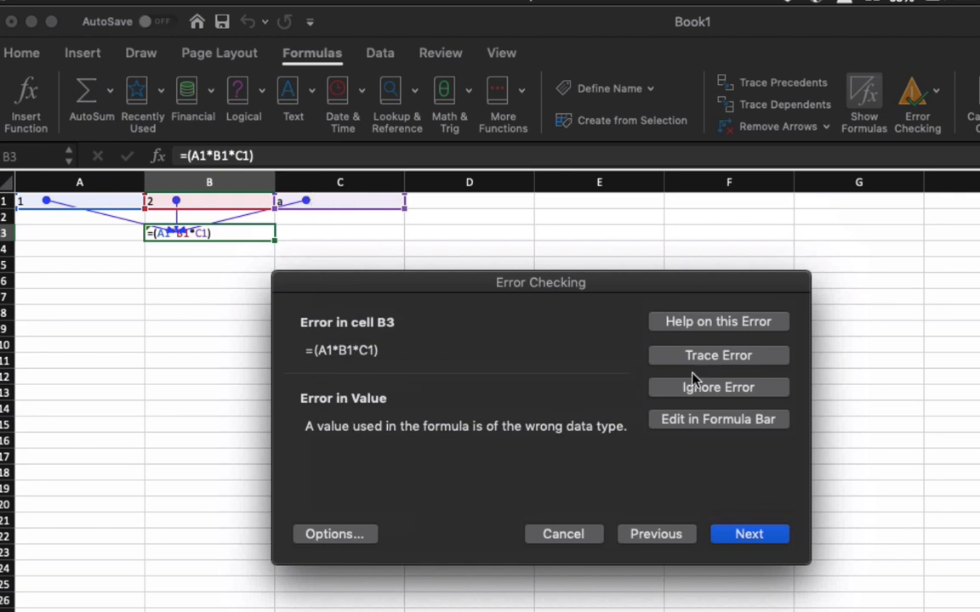
pyautogui.click(727, 360)
pyautogui.click(759, 537)
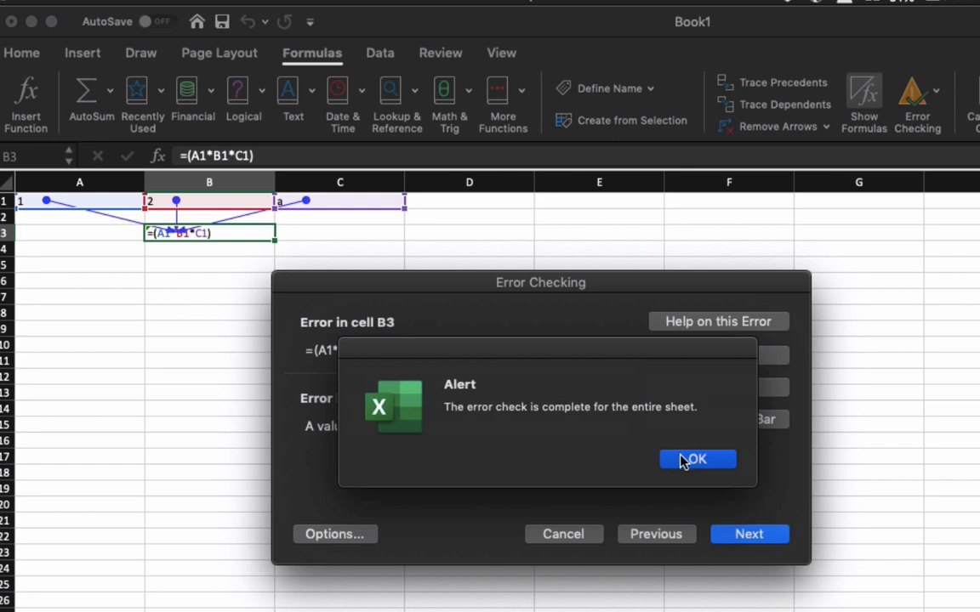
pyautogui.click(691, 459)
# Replace the letter in cell C1 with the number 4.
pyautogui.click(337, 211)
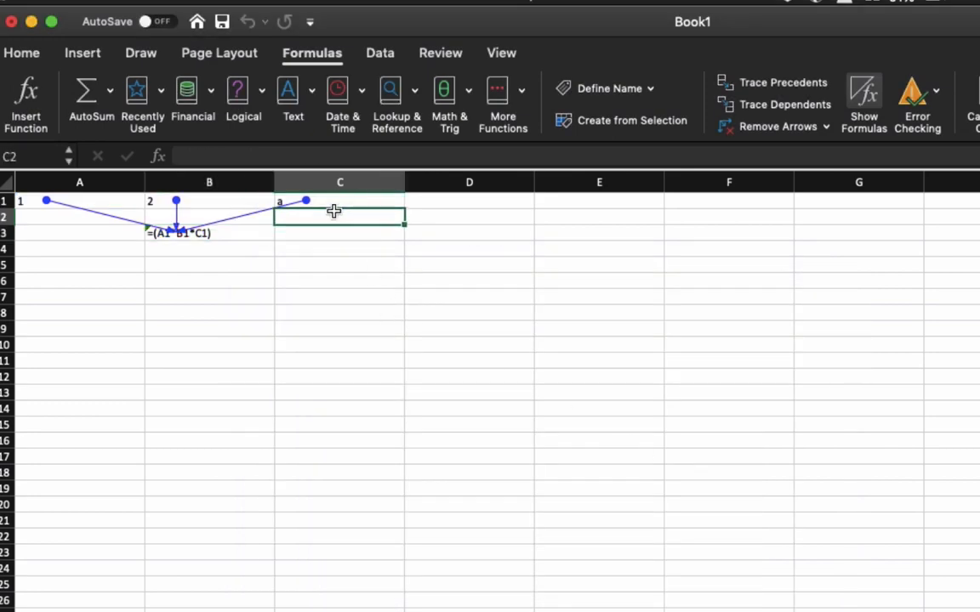
pyautogui.click(326, 201)
pyautogui.write('4')
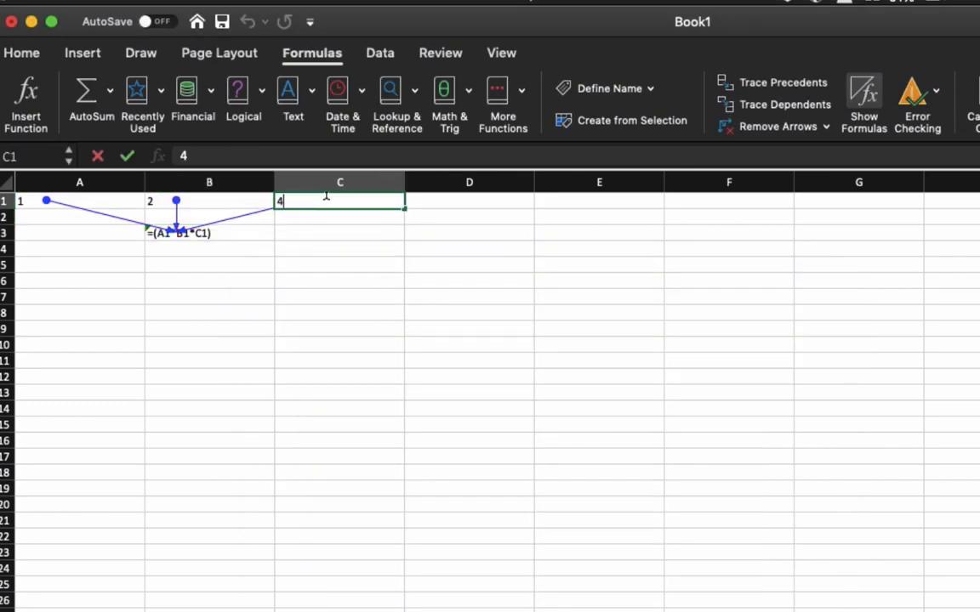
pyautogui.press('Return')
# Select the formula cell B3 and turn off Show Formulas to display calculated results again.
pyautogui.click(224, 245)
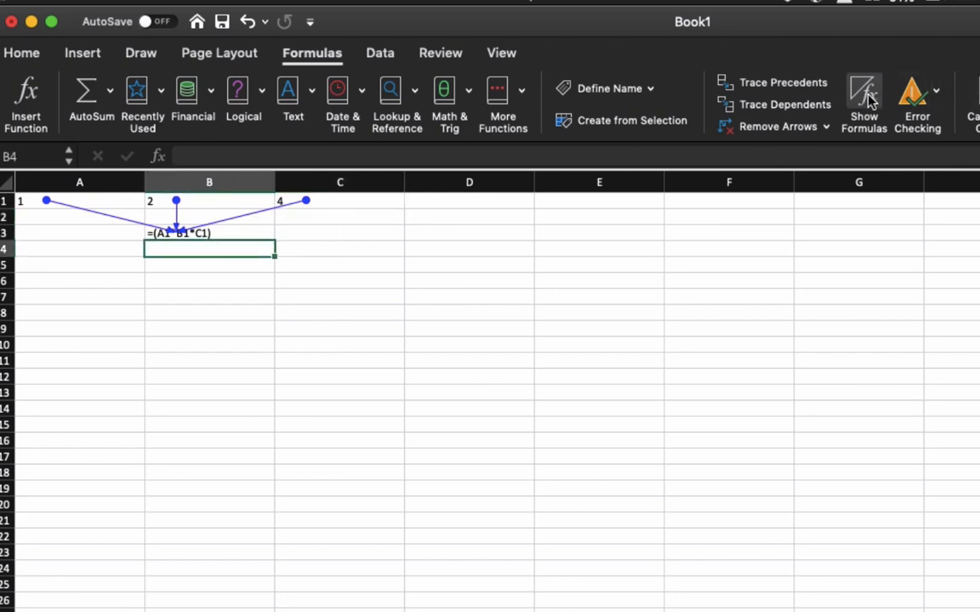
pyautogui.press('Up')
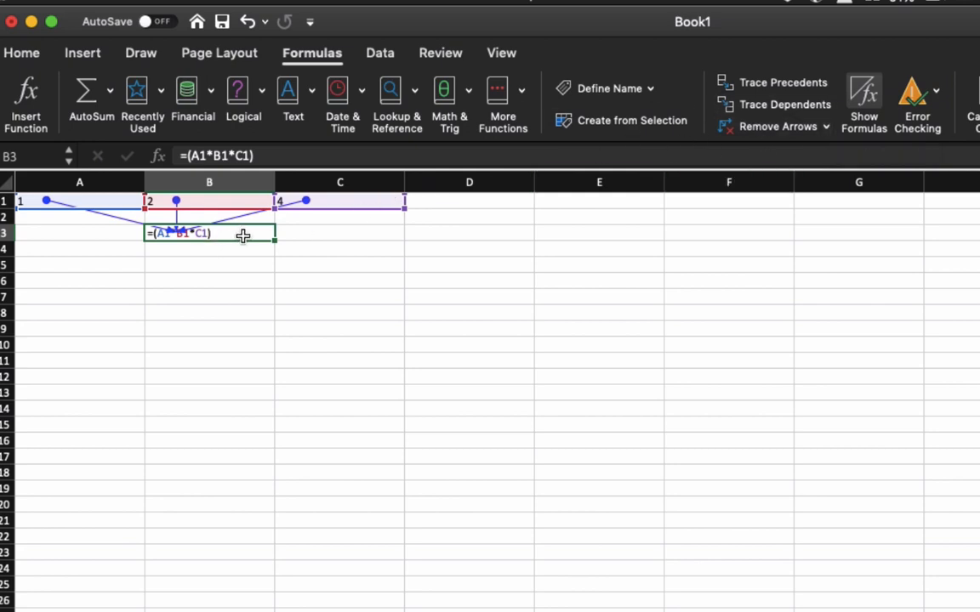
pyautogui.click(861, 100)
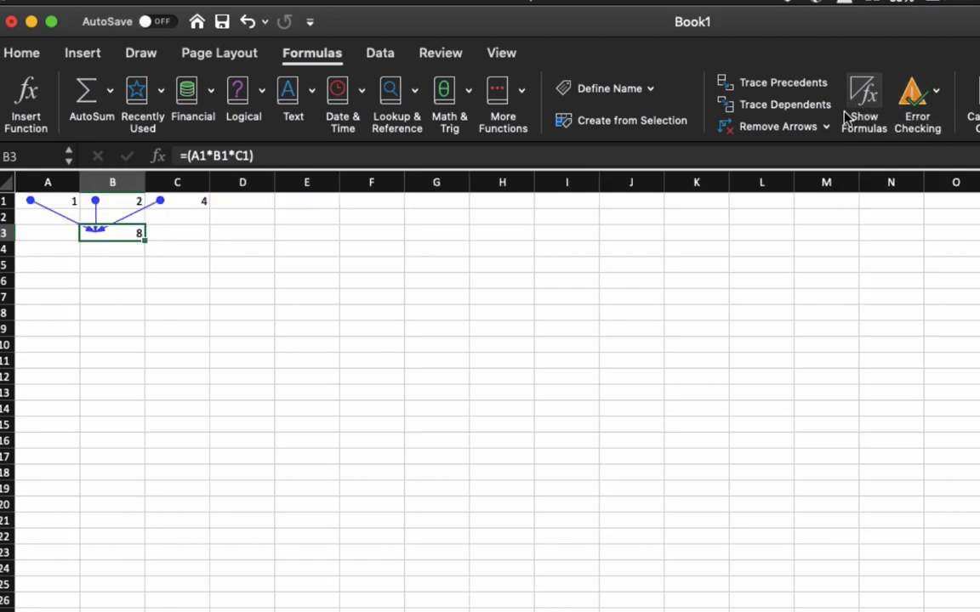
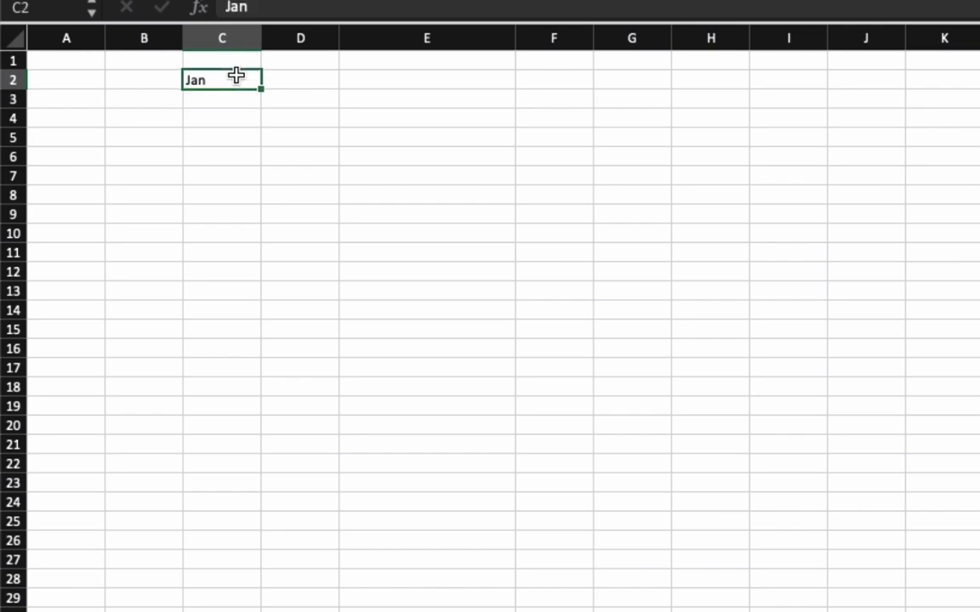
# Fill the month series from Jan in cell C2 down to Dec in cell C13.
pyautogui.moveTo(262, 87); pyautogui.dragTo(263, 294)
pyautogui.click(366, 238)
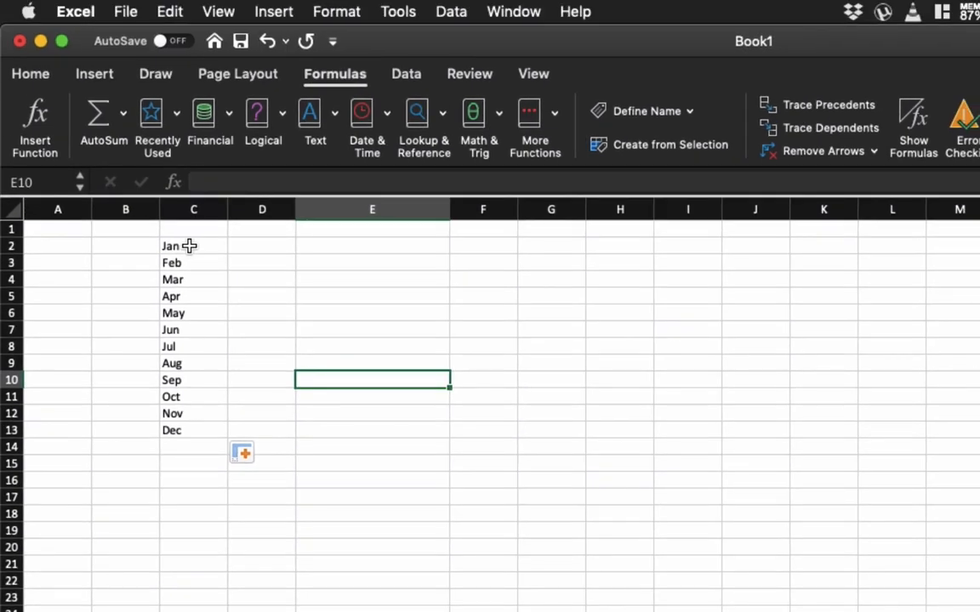
pyautogui.click(189, 246)
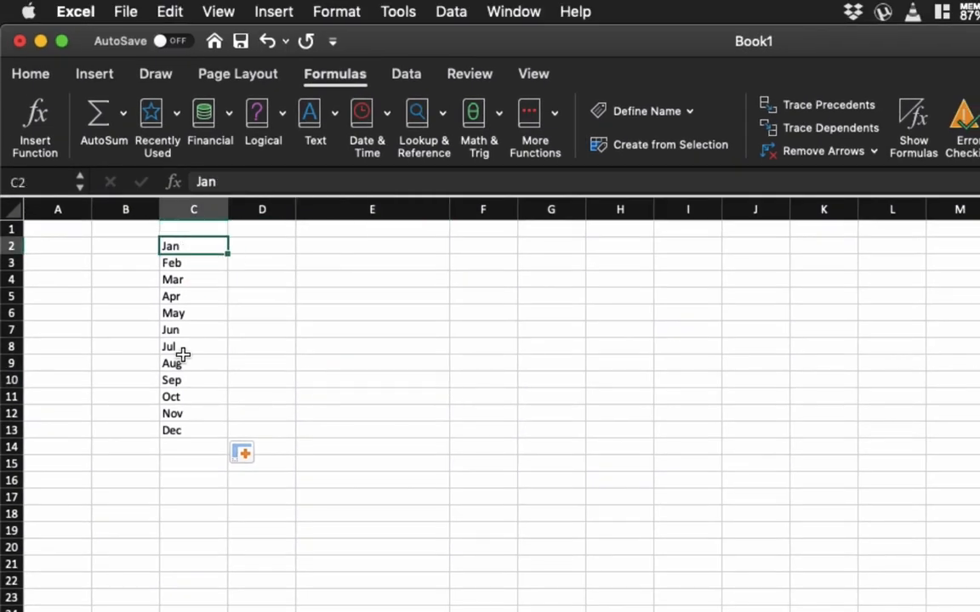
pyautogui.click(177, 430)
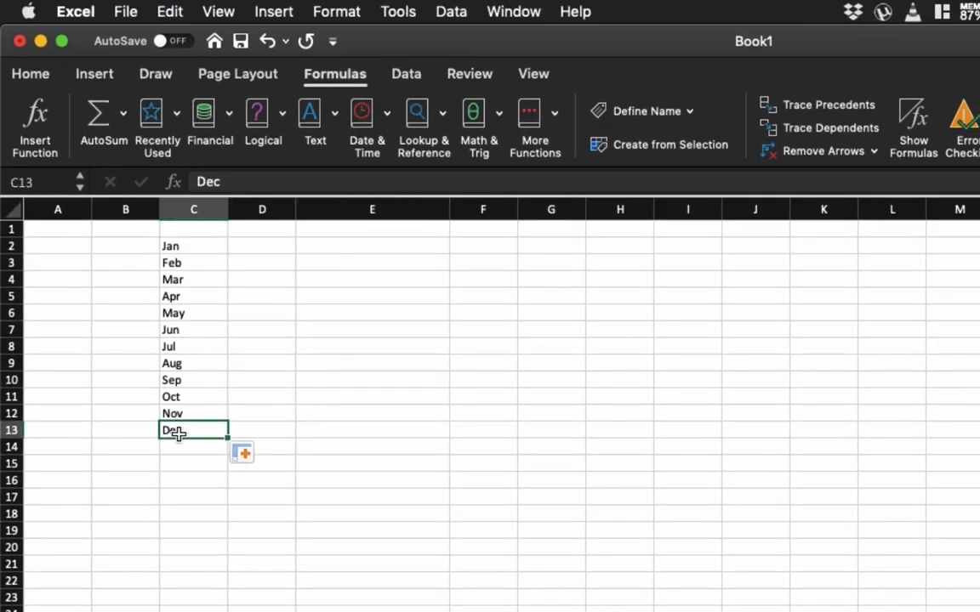
# Open Data Validation for cell E2 and set the validation criteria to allow a List.
pyautogui.click(352, 245)
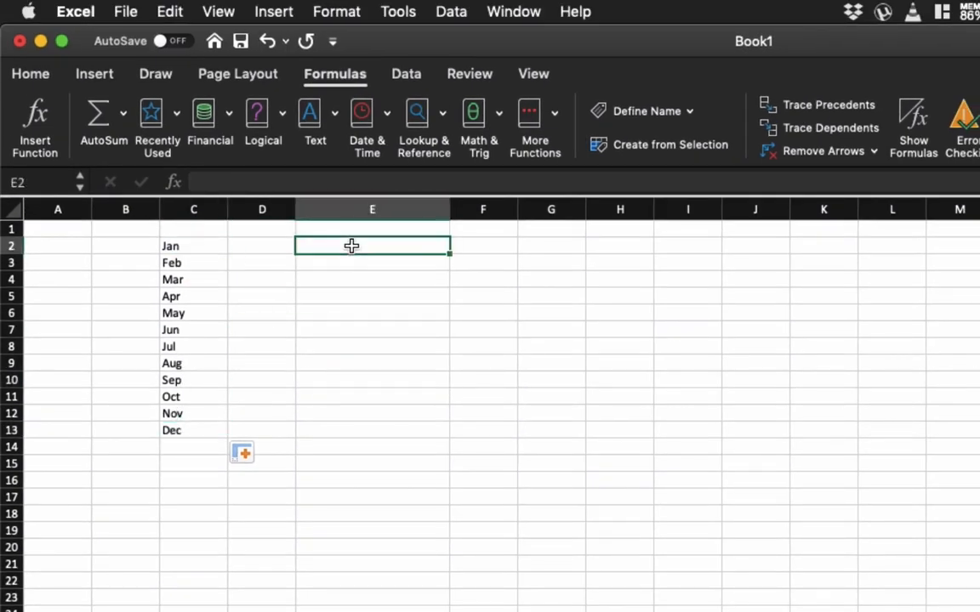
pyautogui.click(407, 75)
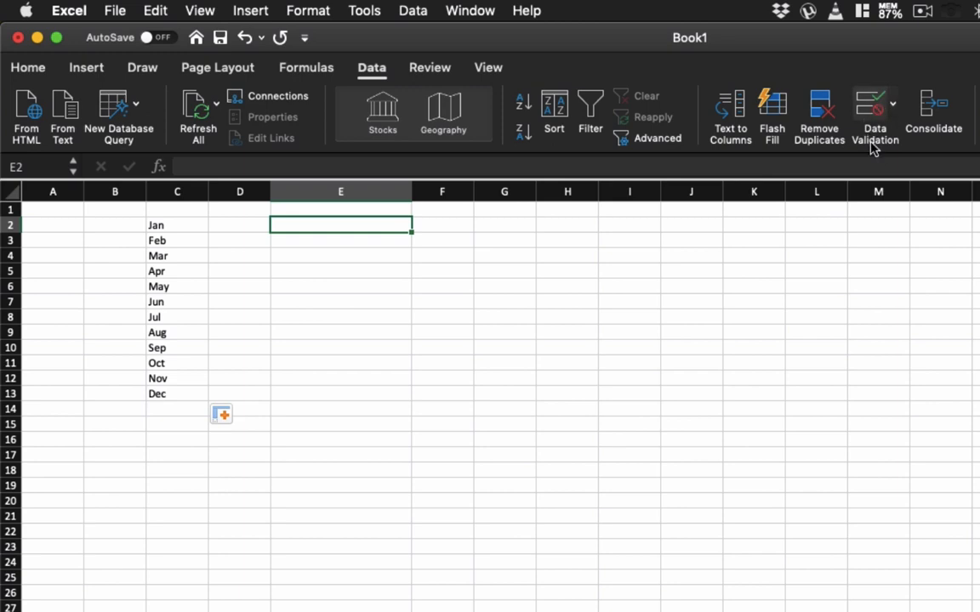
pyautogui.click(892, 103)
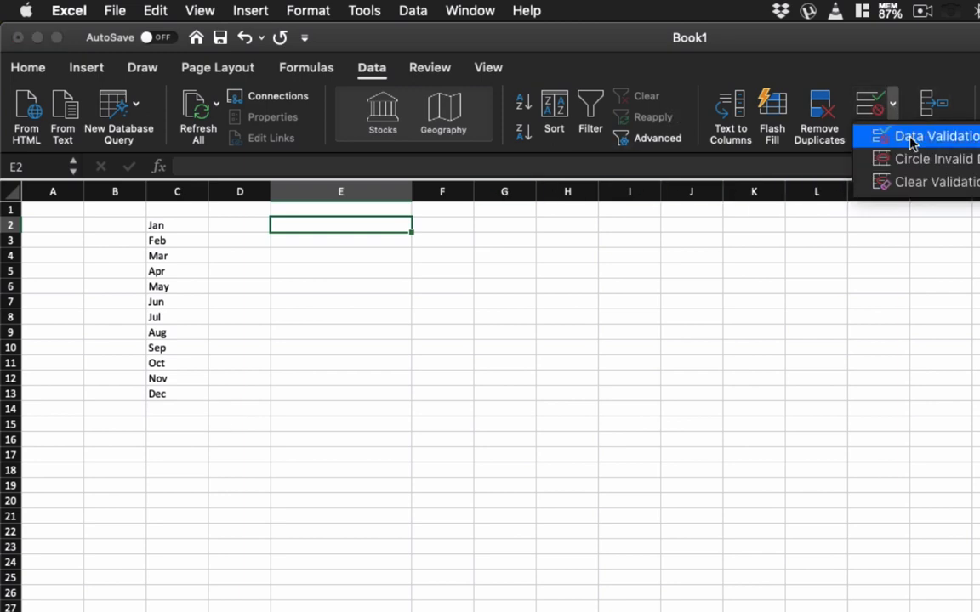
pyautogui.click(912, 142)
pyautogui.moveTo(650, 147); pyautogui.dragTo(628, 207)
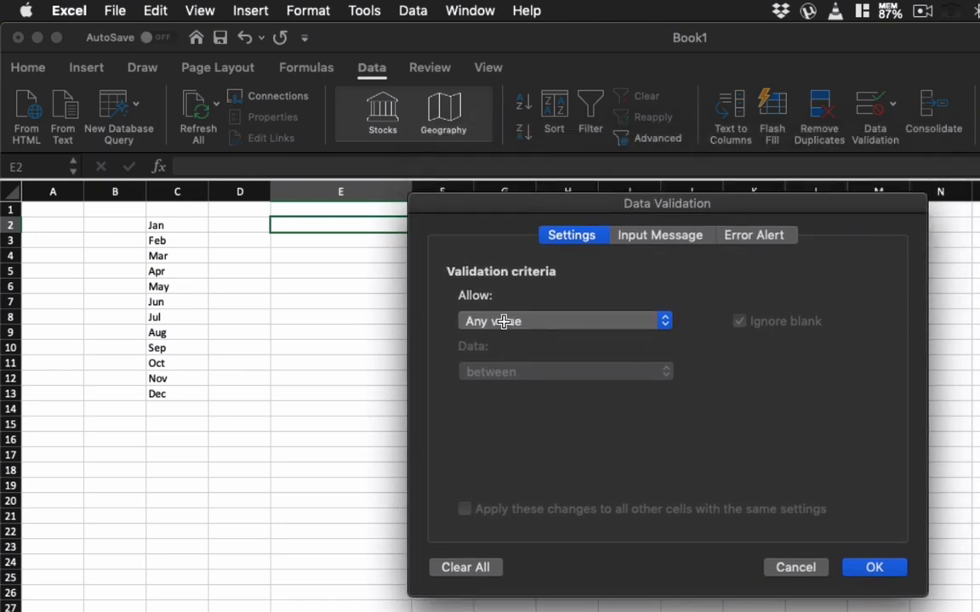
pyautogui.press('super+Tab')
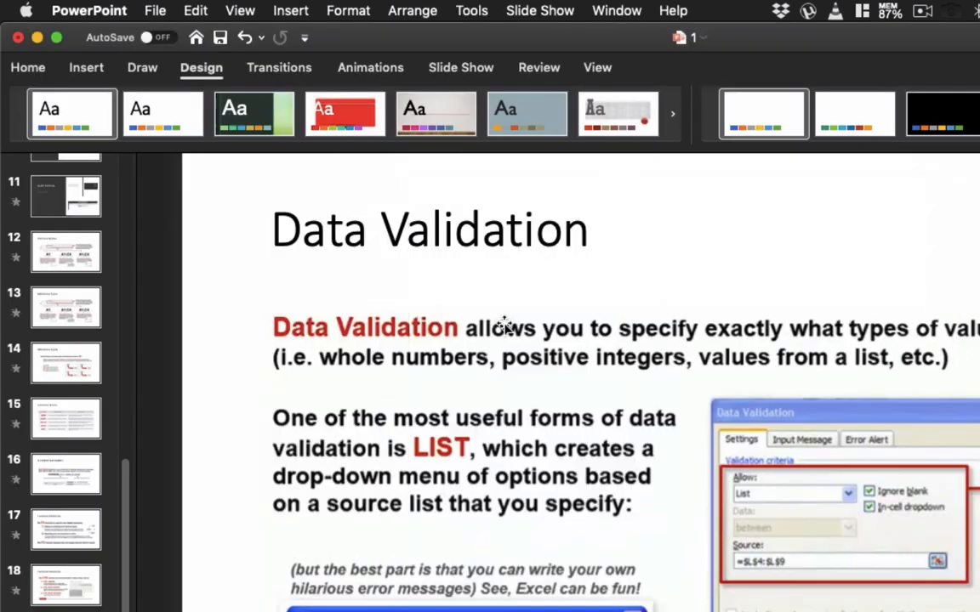
pyautogui.press('super+Tab')
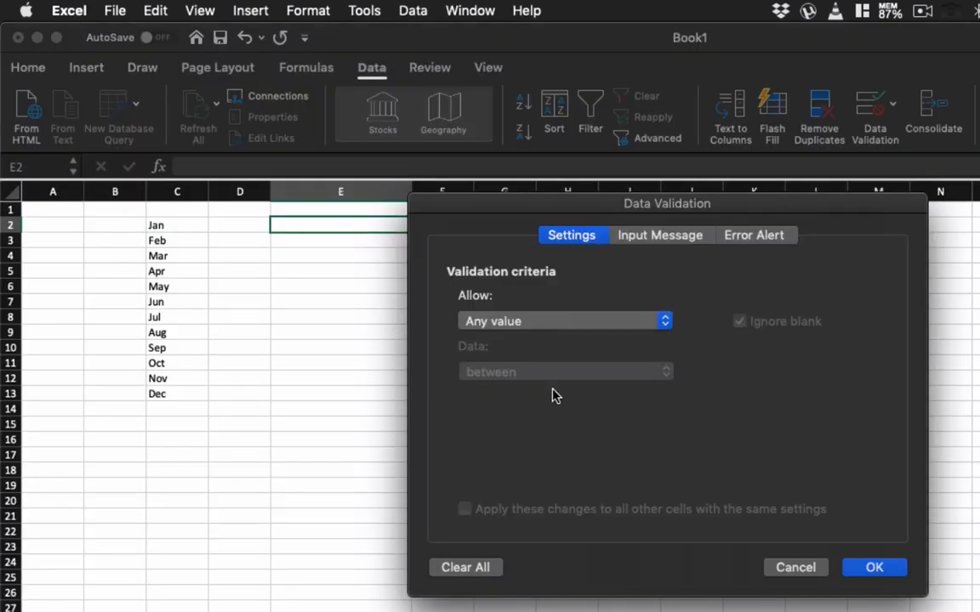
pyautogui.click(505, 324)
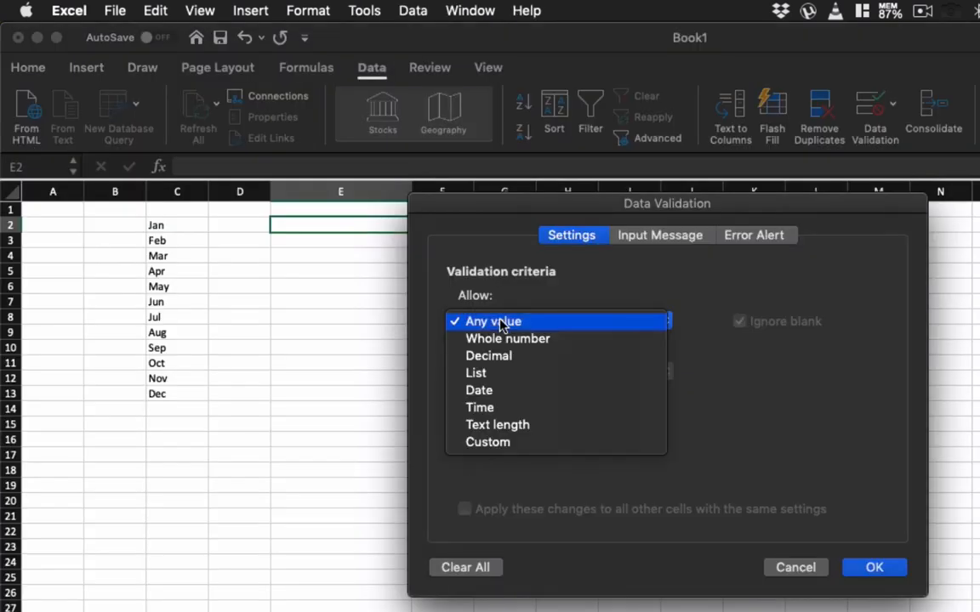
pyautogui.click(494, 379)
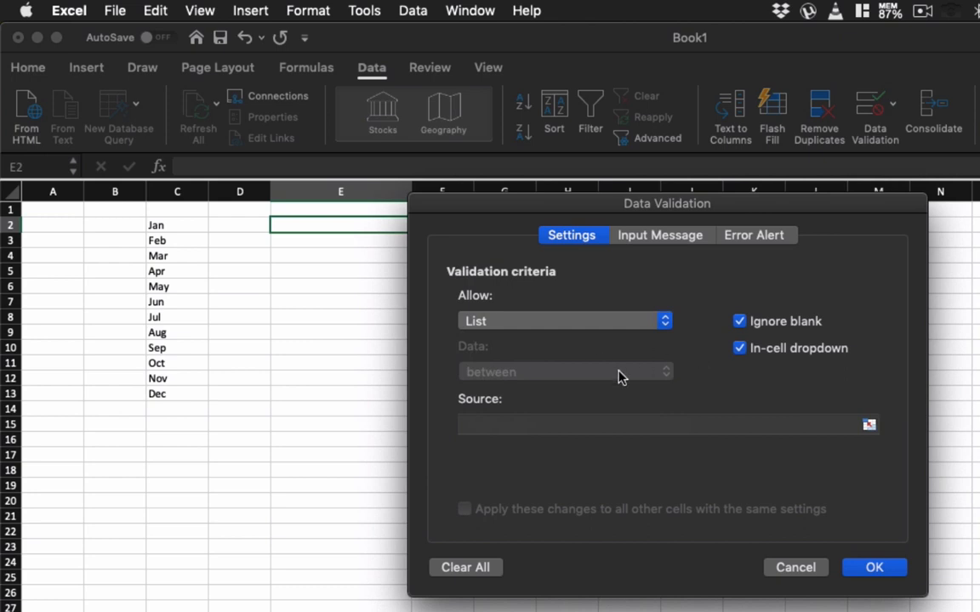
# Set the validation list's source to =$C$2:$C$13 and apply the rule to cell E2.
pyautogui.click(868, 423)
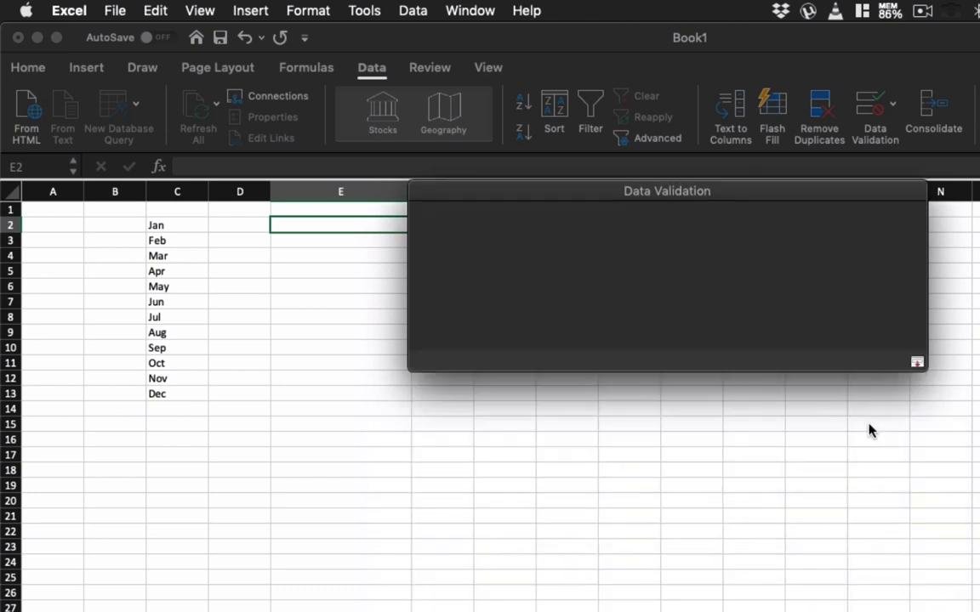
pyautogui.moveTo(191, 226); pyautogui.dragTo(195, 395)
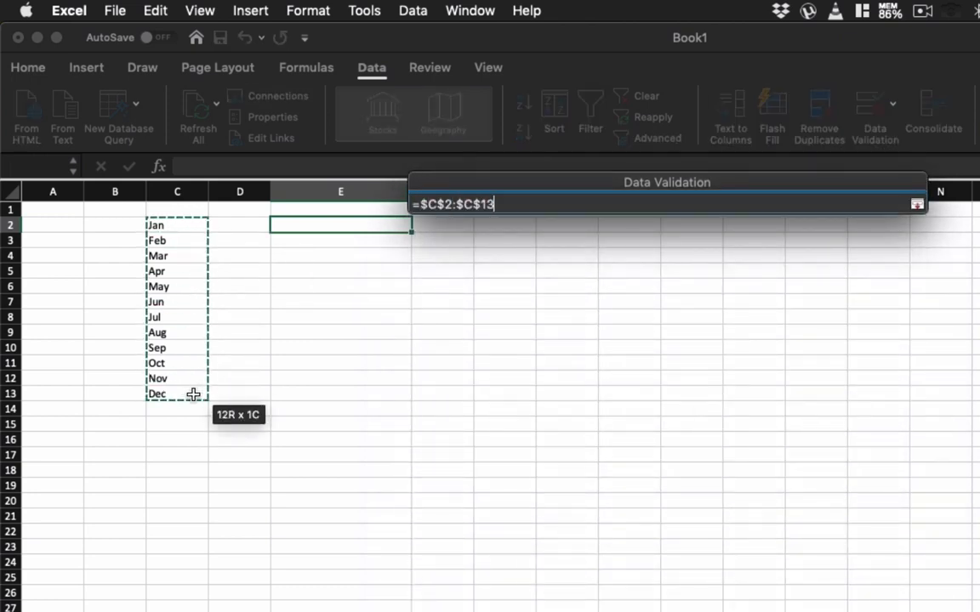
pyautogui.click(916, 204)
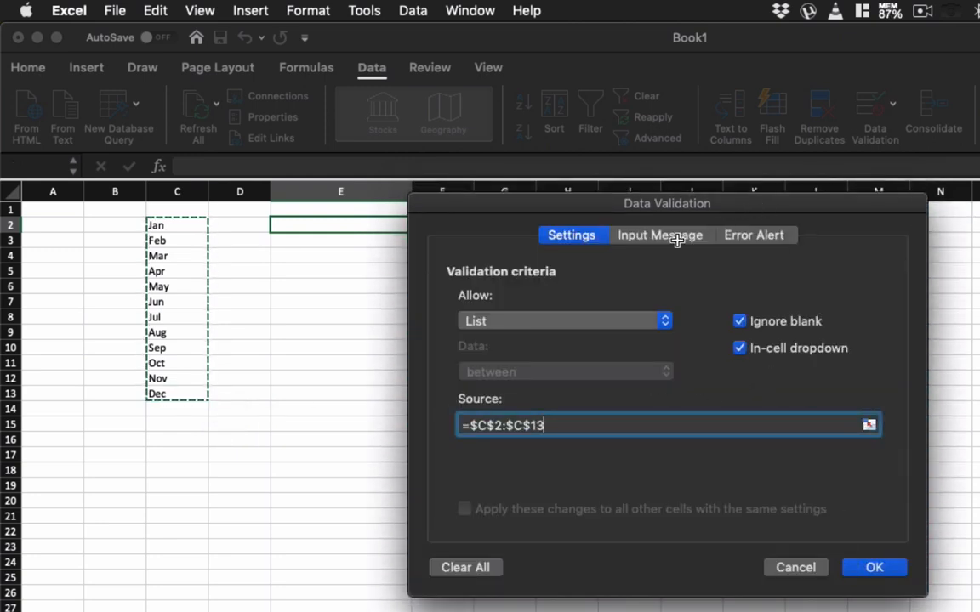
pyautogui.click(873, 568)
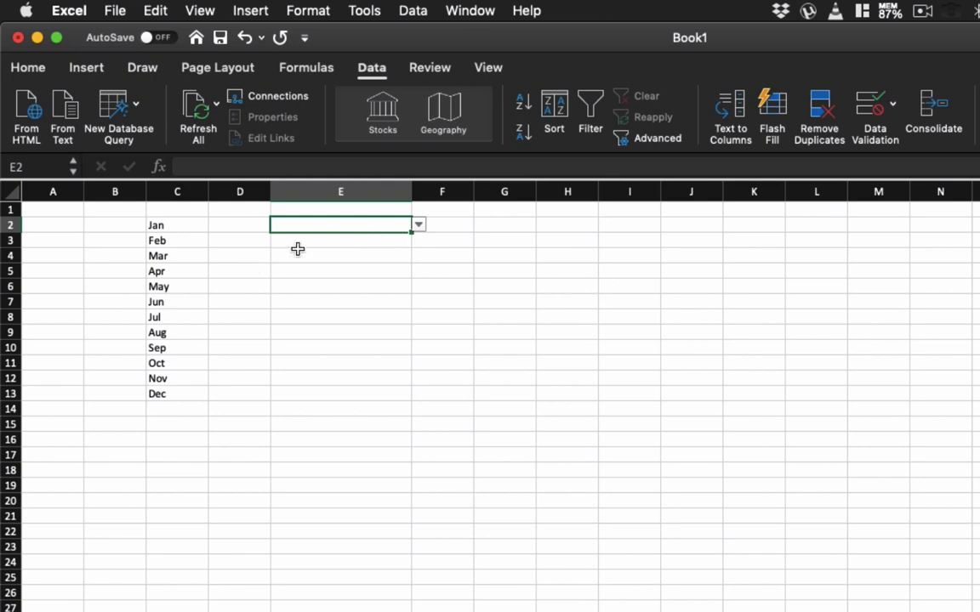
# Try the month drop-down in cell E2 by choosing several months in turn, starting with Jan and finishing with Dec.
pyautogui.click(418, 230)
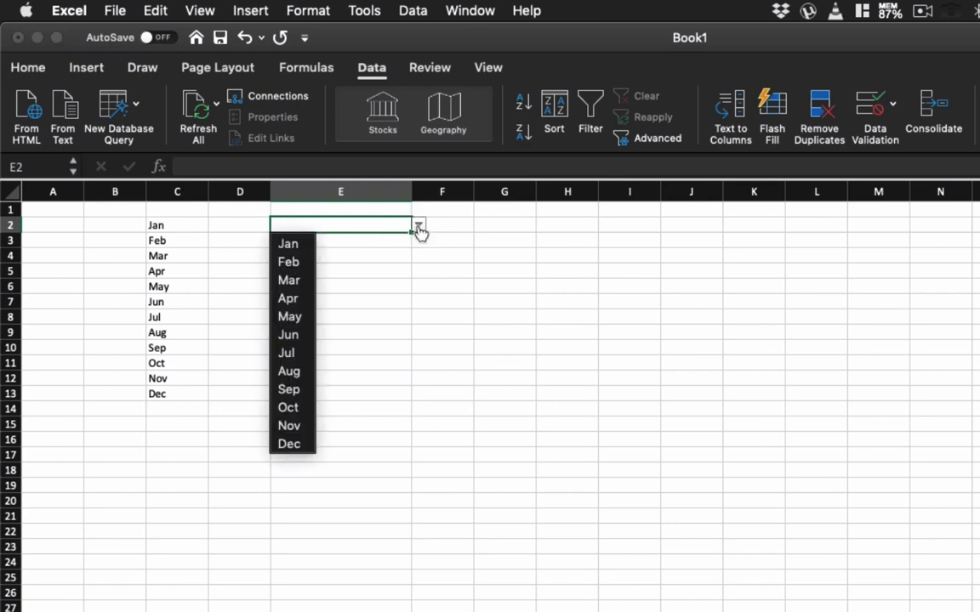
pyautogui.click(290, 245)
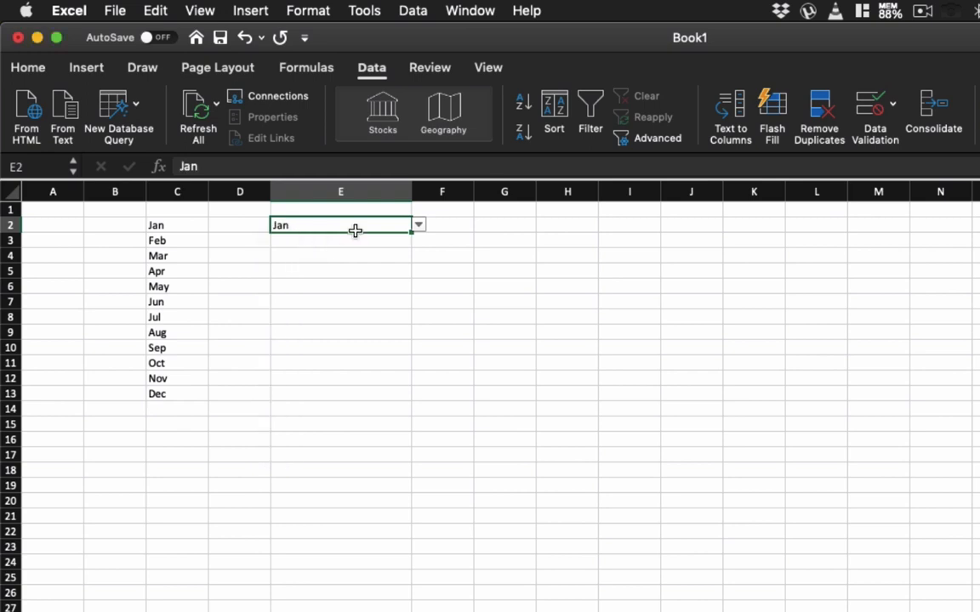
pyautogui.click(421, 228)
pyautogui.click(291, 274)
pyautogui.click(418, 228)
pyautogui.click(289, 336)
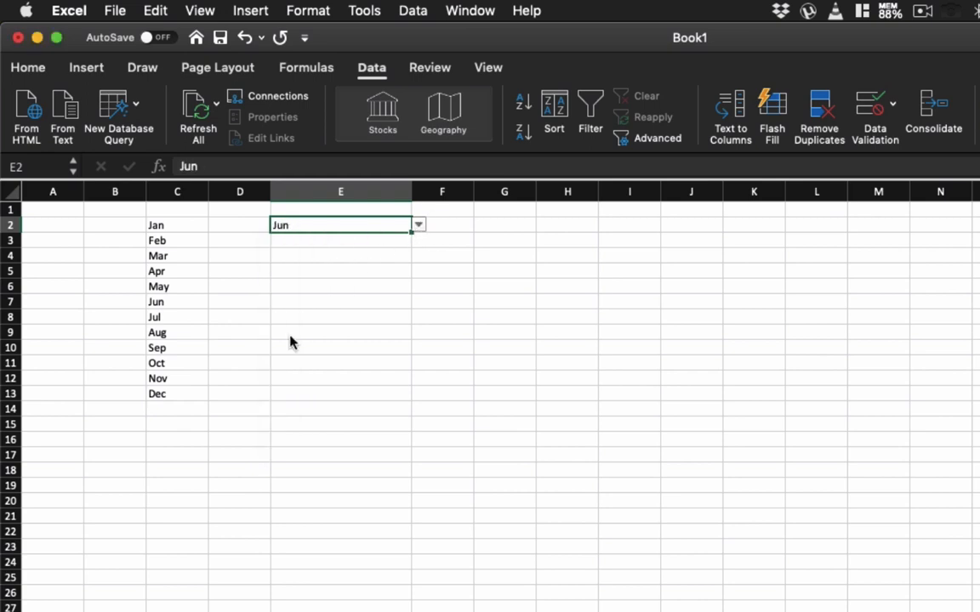
pyautogui.click(419, 226)
pyautogui.click(287, 407)
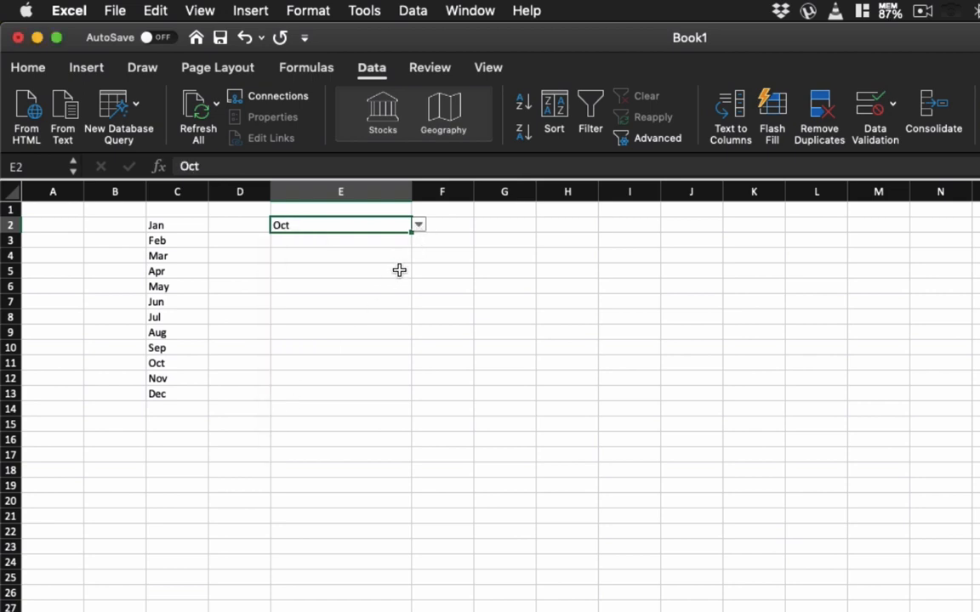
pyautogui.click(417, 237)
pyautogui.click(376, 228)
pyautogui.click(418, 226)
pyautogui.click(291, 439)
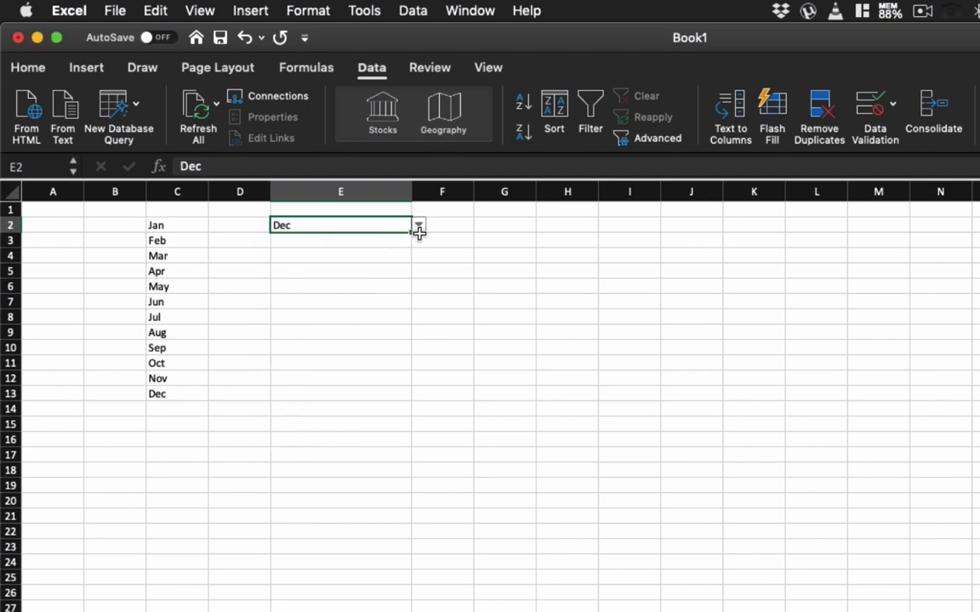
pyautogui.click(417, 235)
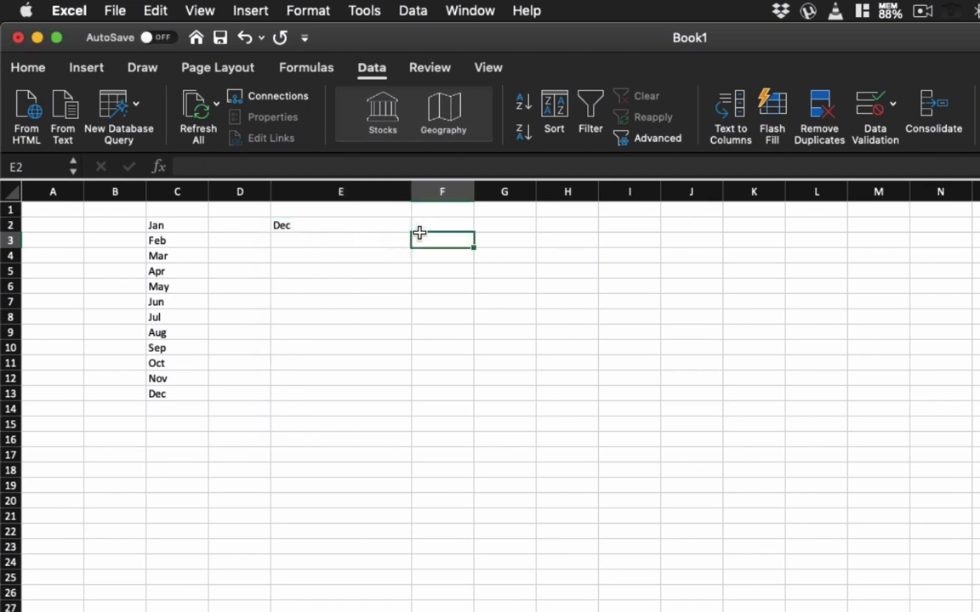
pyautogui.click(365, 228)
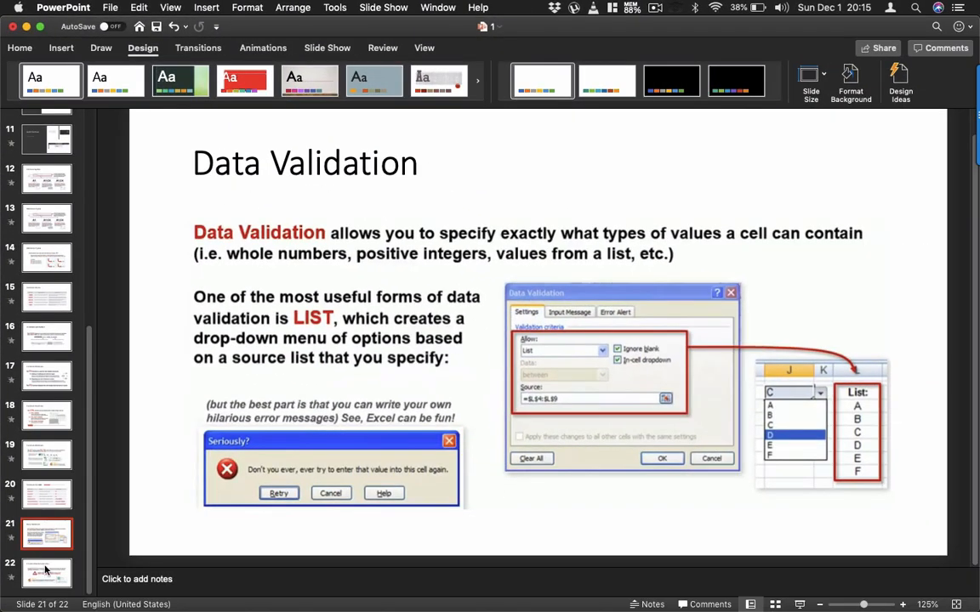
# Show the Fix and Volatile Functions slide in PowerPoint, and switch to Excel to clear the whole sheet.
pyautogui.click(46, 570)
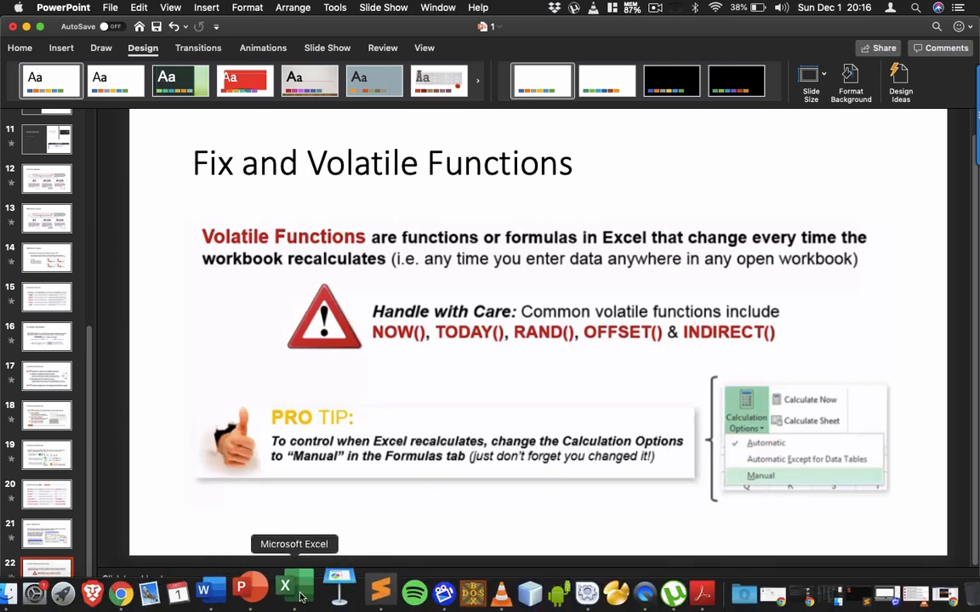
pyautogui.click(299, 598)
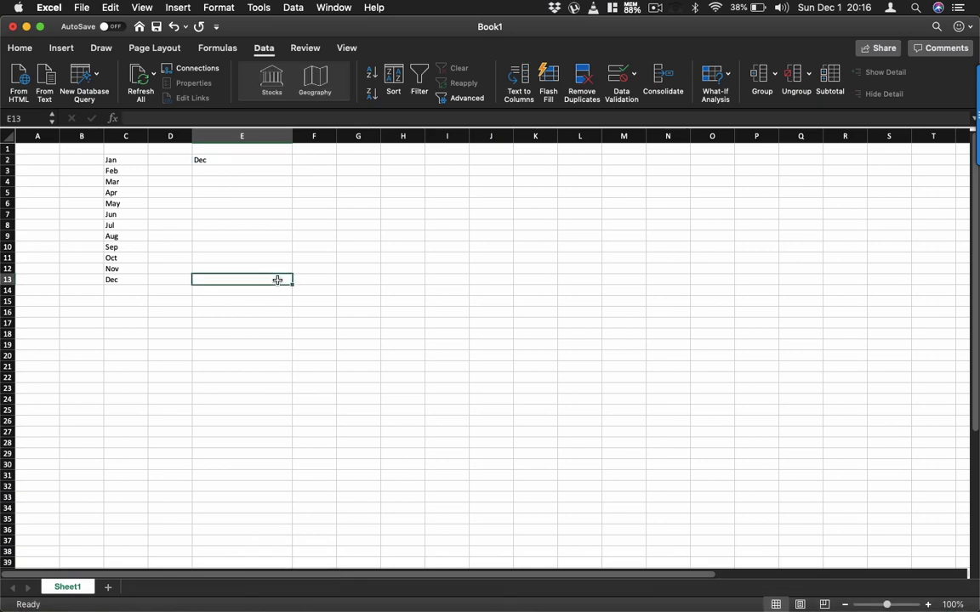
pyautogui.press('super+a')
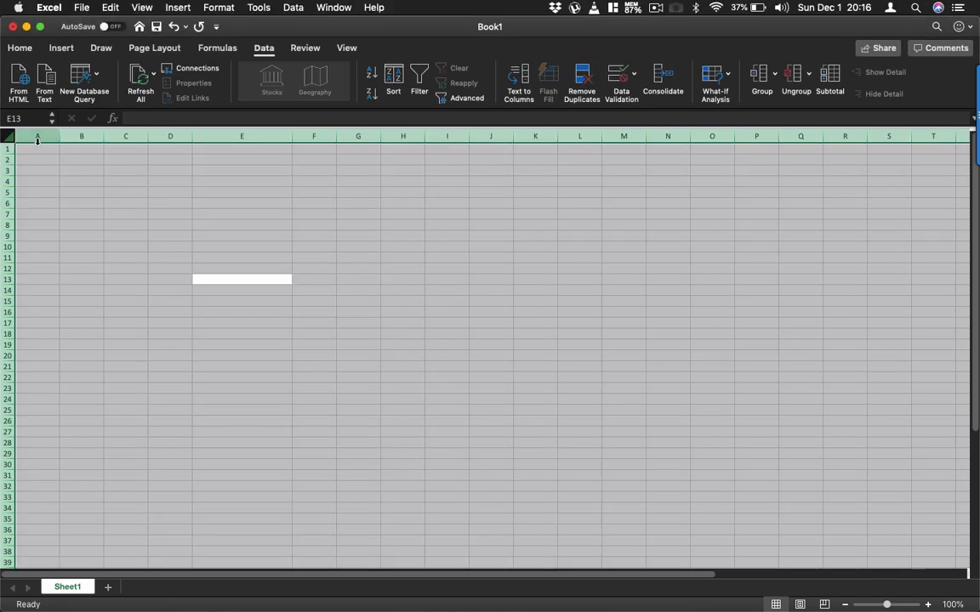
# Enter =RAND() in cell A1 and fill the formula down to cell A12.
pyautogui.click(38, 148)
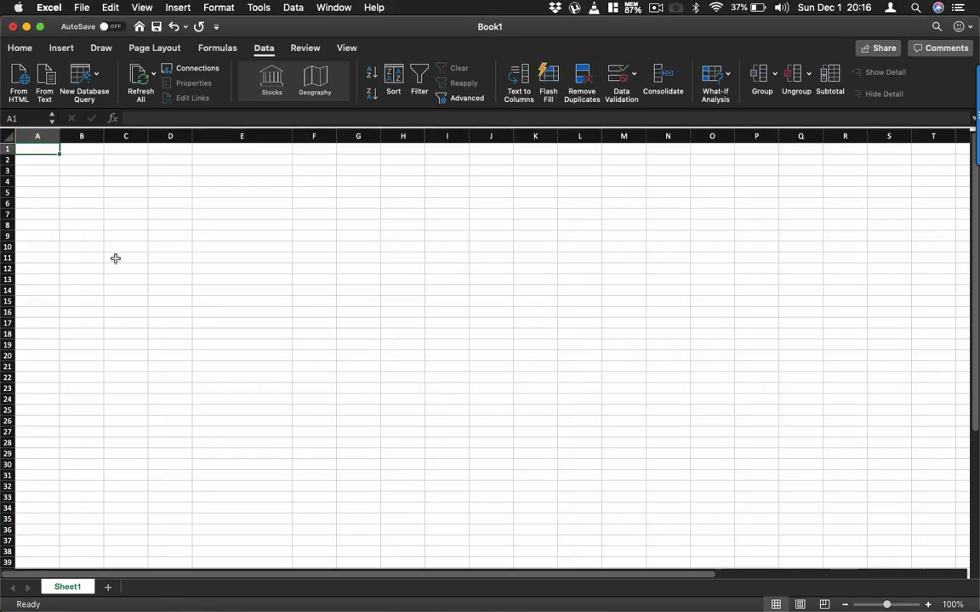
pyautogui.write('=rand')
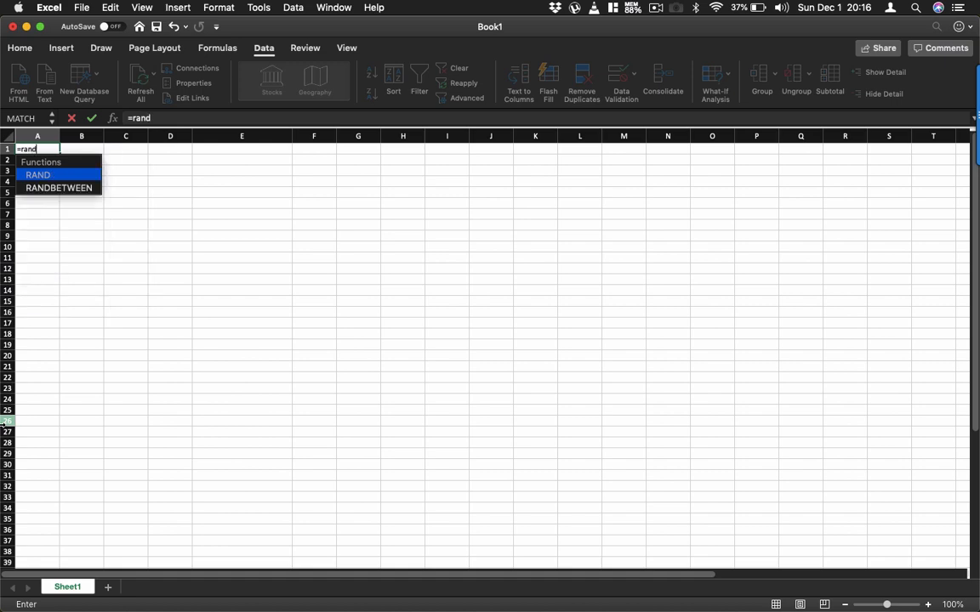
pyautogui.press('Tab')
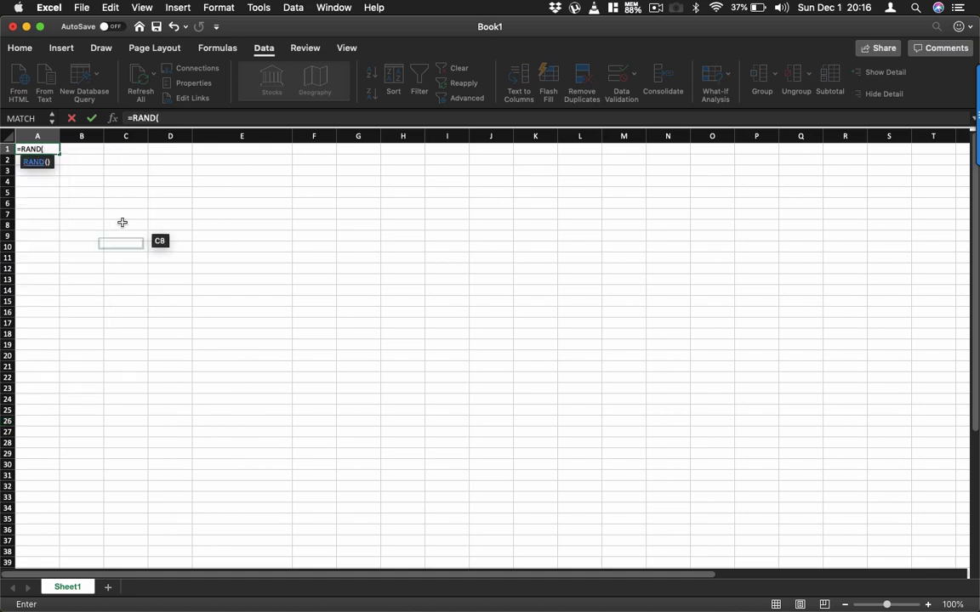
pyautogui.click(168, 113)
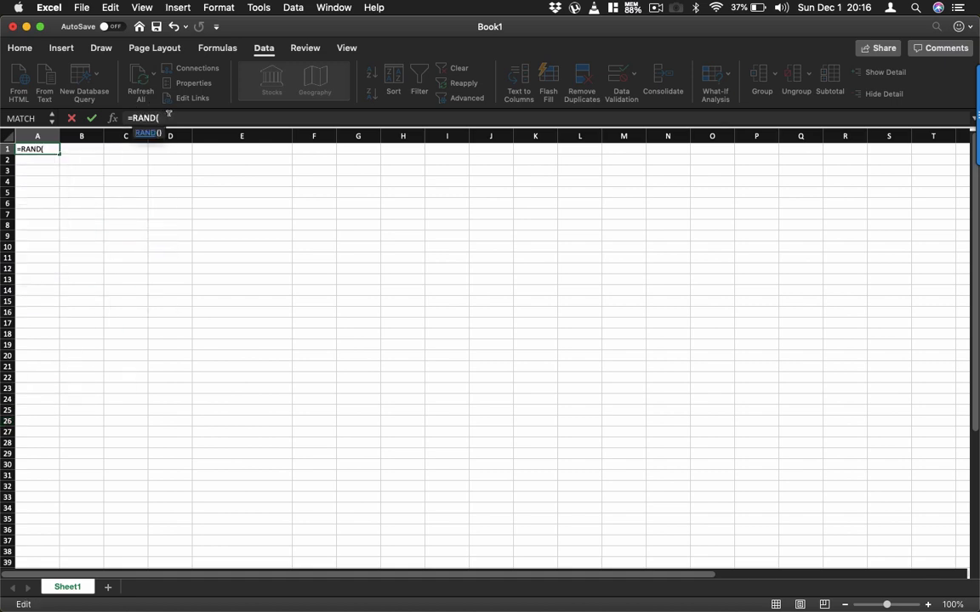
pyautogui.write(')')
pyautogui.press('Return')
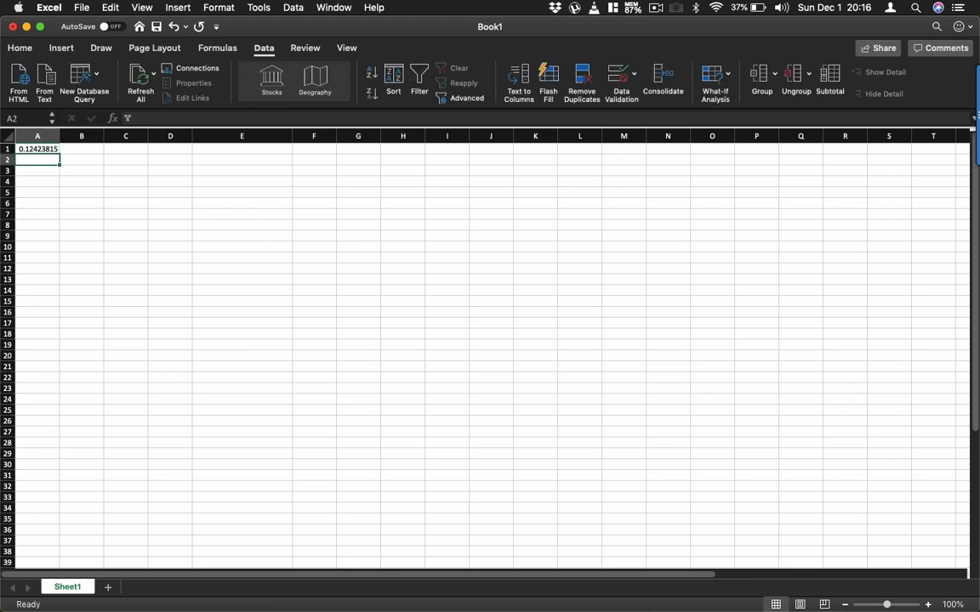
pyautogui.click(35, 149)
pyautogui.moveTo(59, 153); pyautogui.dragTo(55, 271)
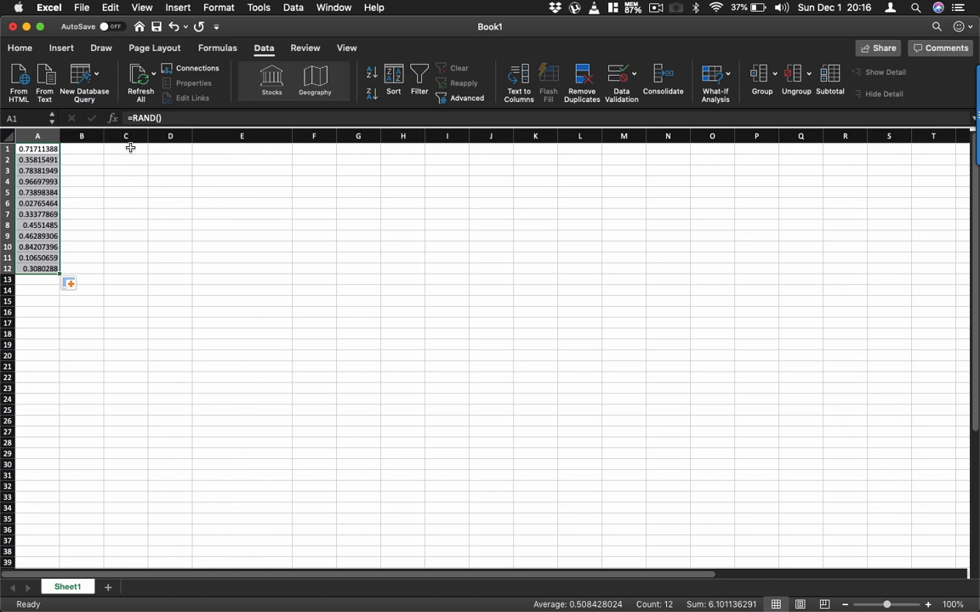
# Set the workbook's calculation option to Automatic.
pyautogui.click(219, 51)
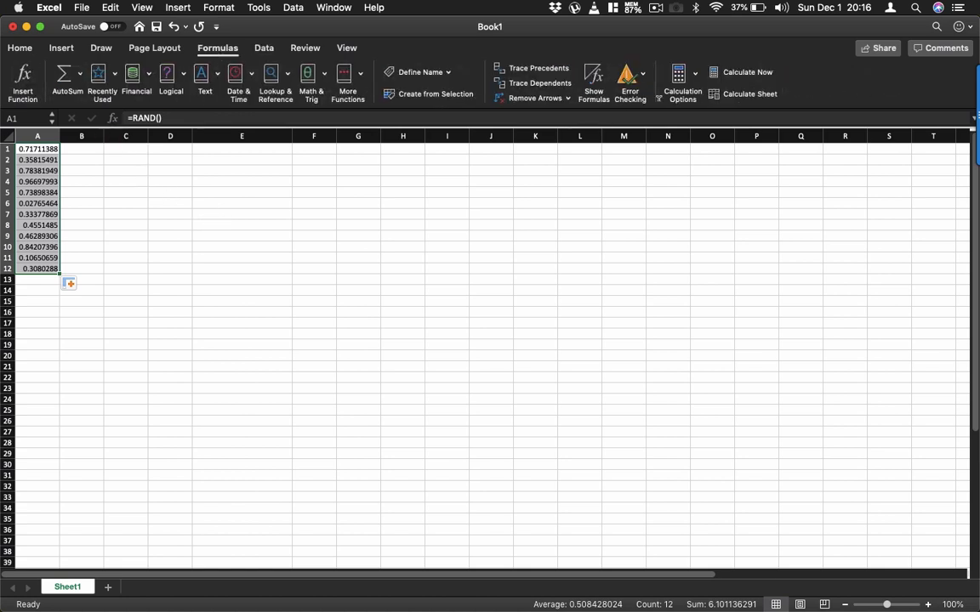
pyautogui.click(696, 77)
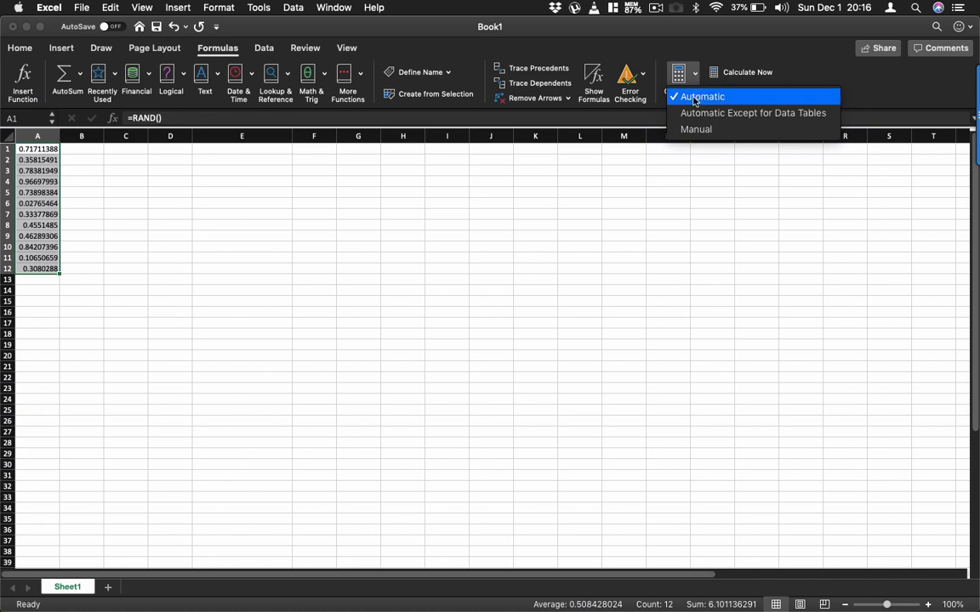
pyautogui.click(696, 99)
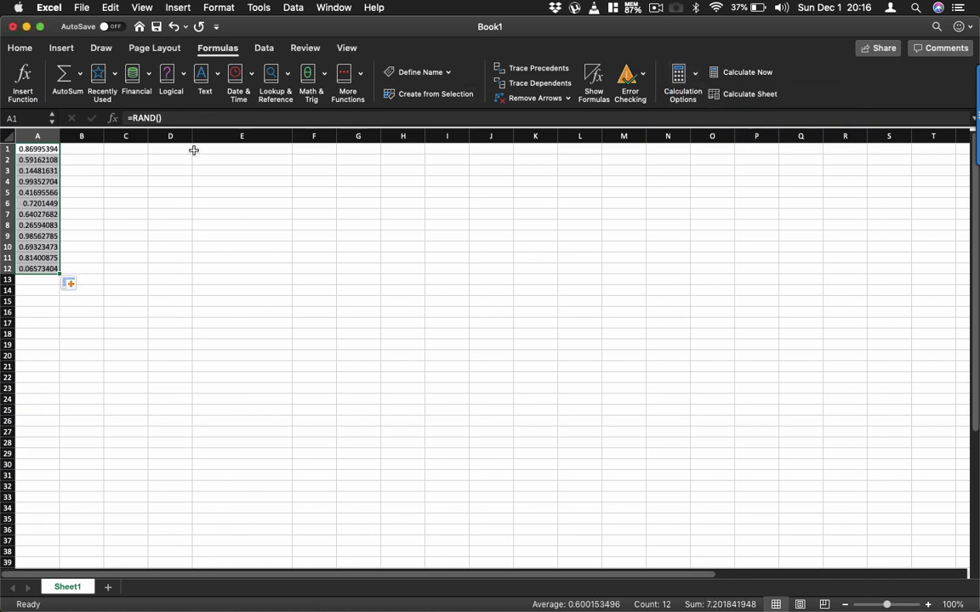
# Enter the letters a, b, c, d, e and s in cells C1 to C6, one letter per cell.
pyautogui.click(132, 158)
pyautogui.click(133, 150)
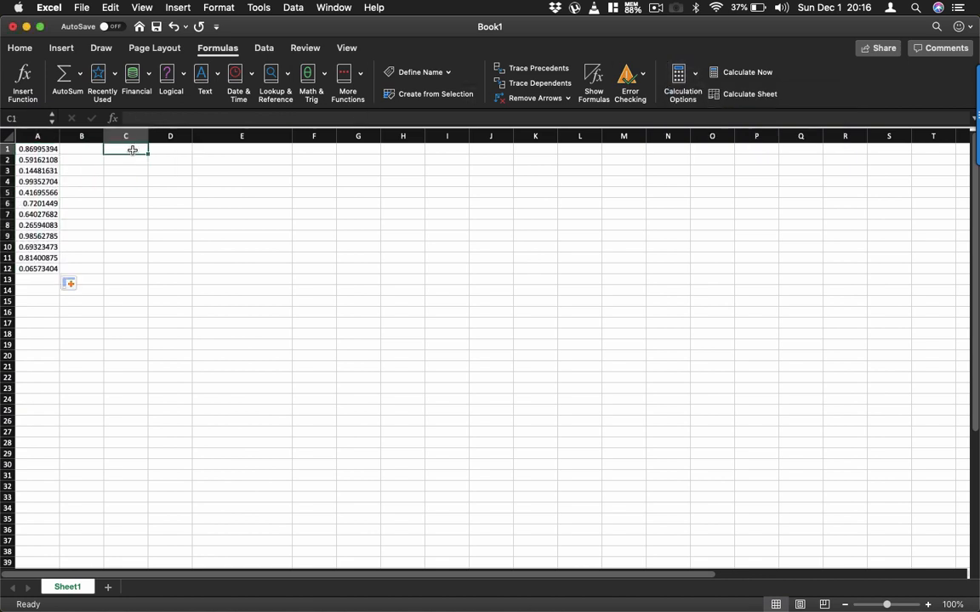
pyautogui.write('a')
pyautogui.press('Return')
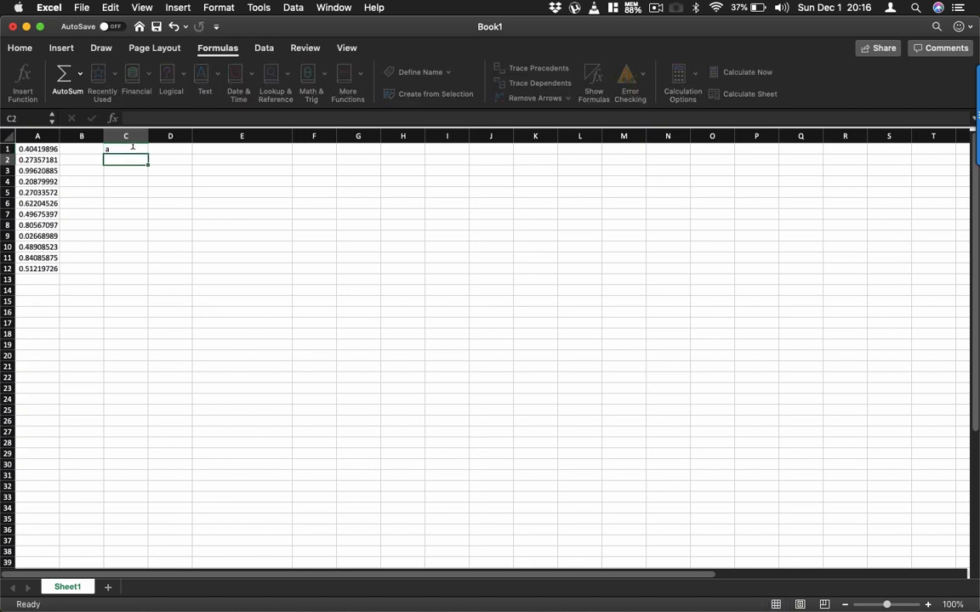
pyautogui.write('b')
pyautogui.press('Return')
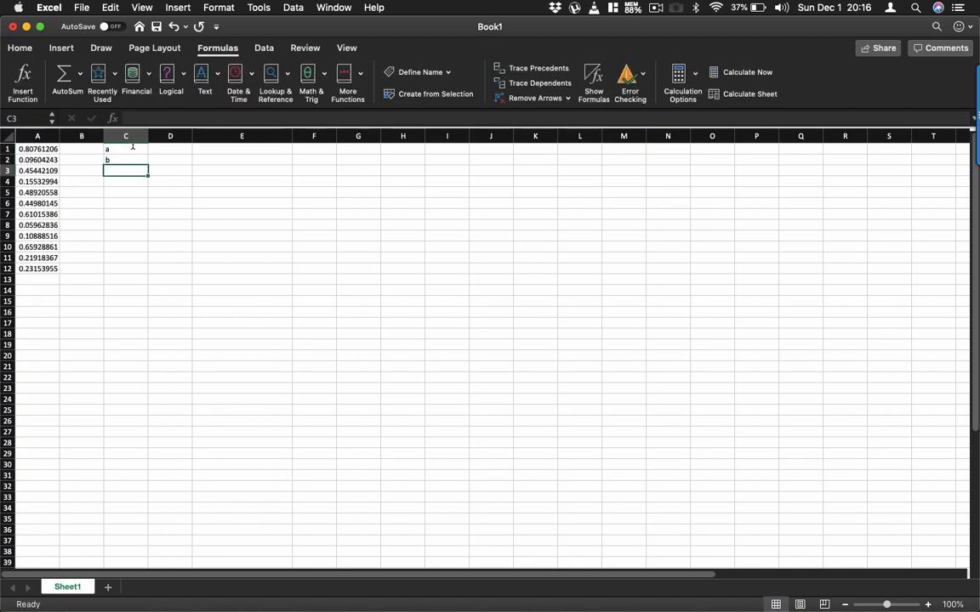
pyautogui.write('c')
pyautogui.press('Return')
pyautogui.write('d')
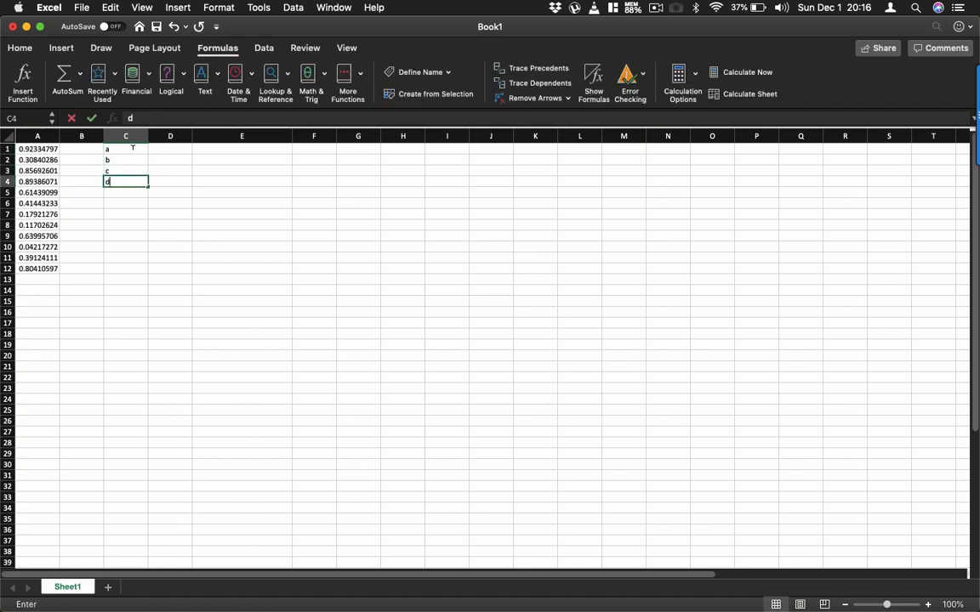
pyautogui.press('Return')
pyautogui.write('e')
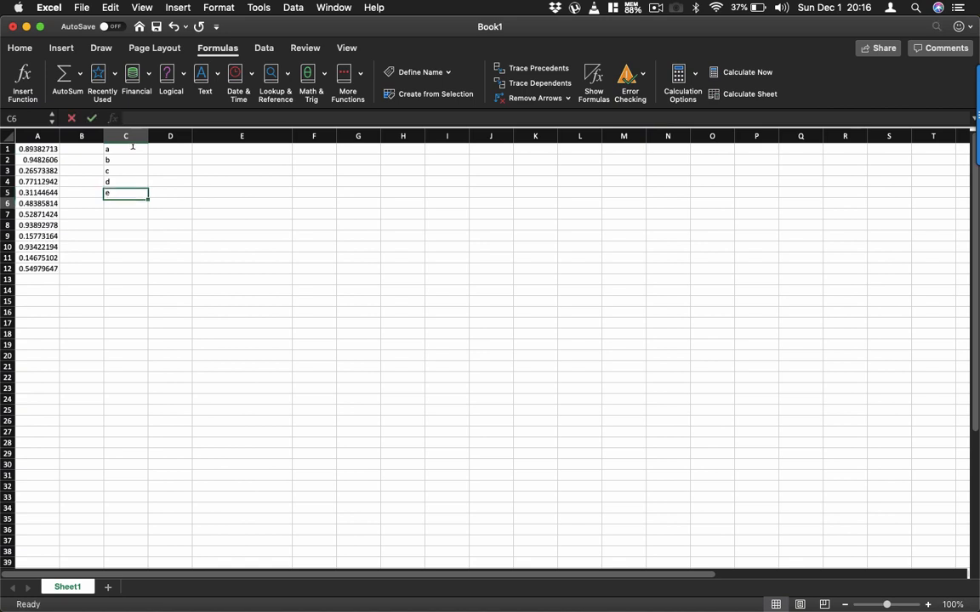
pyautogui.press('Return')
pyautogui.write('s')
pyautogui.press('Return')
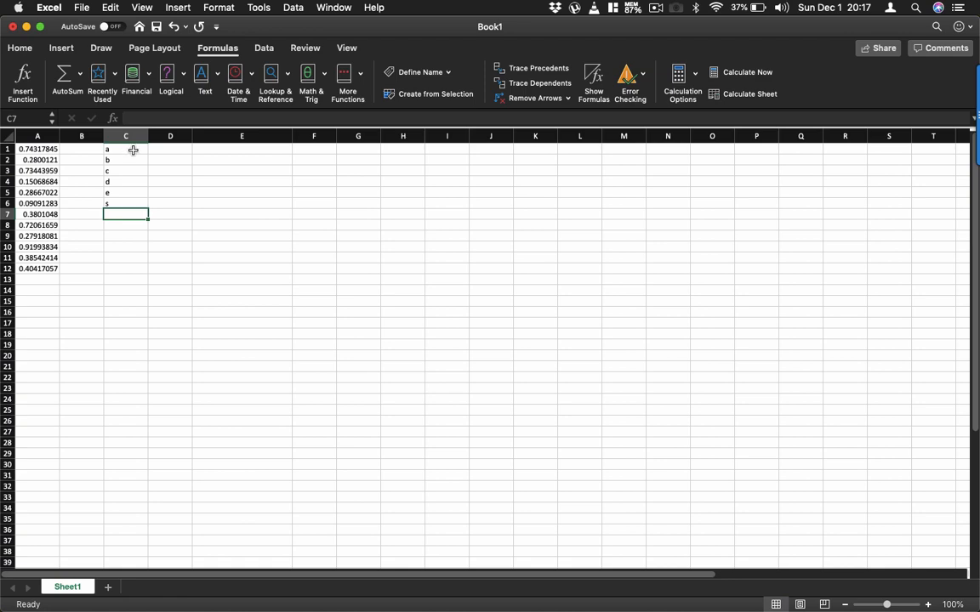
# Check the Fix and Volatile Functions slide in PowerPoint, and switch back to Excel to set the calculation option to Manual.
pyautogui.click(261, 587)
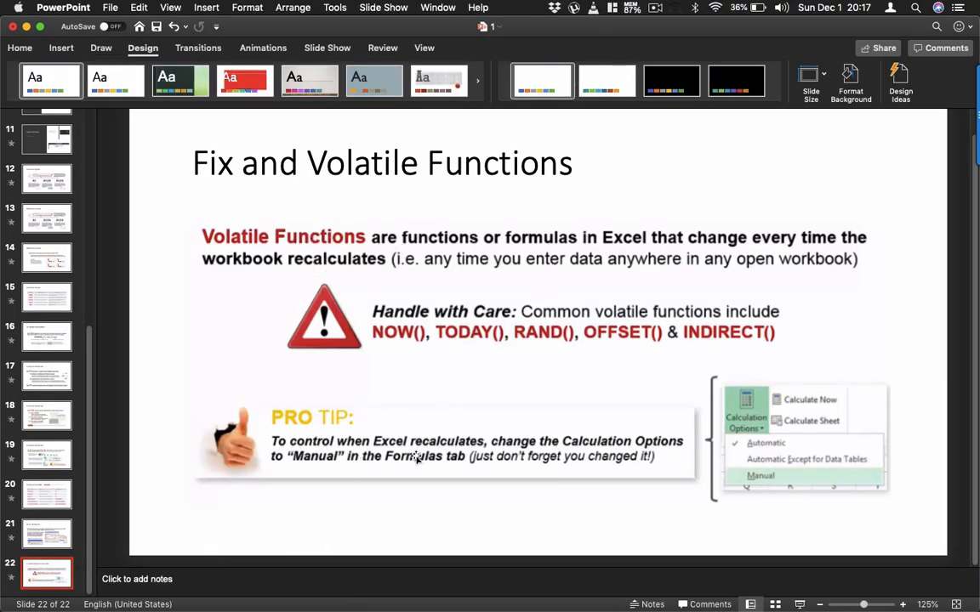
pyautogui.moveTo(203, 607)
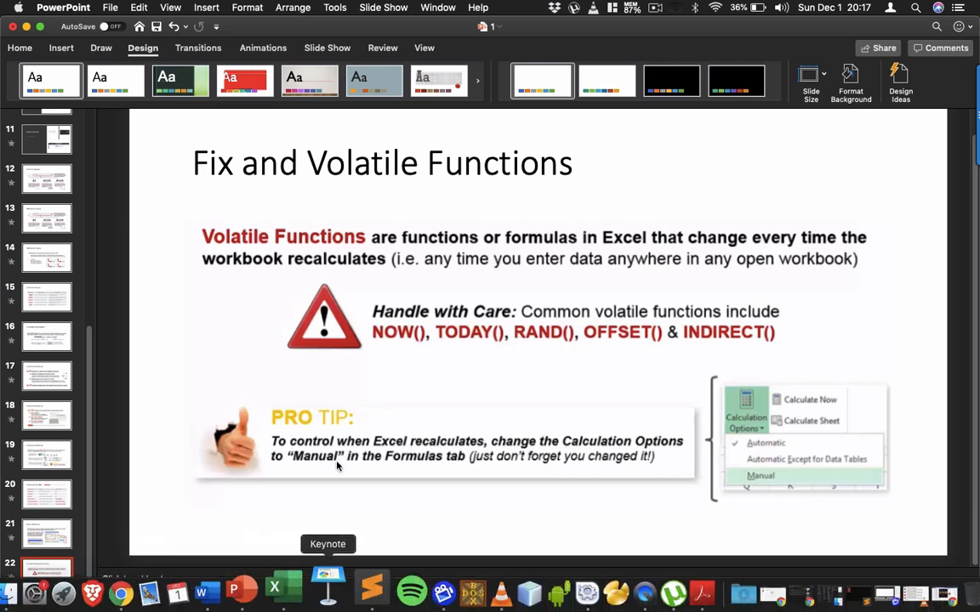
pyautogui.click(299, 601)
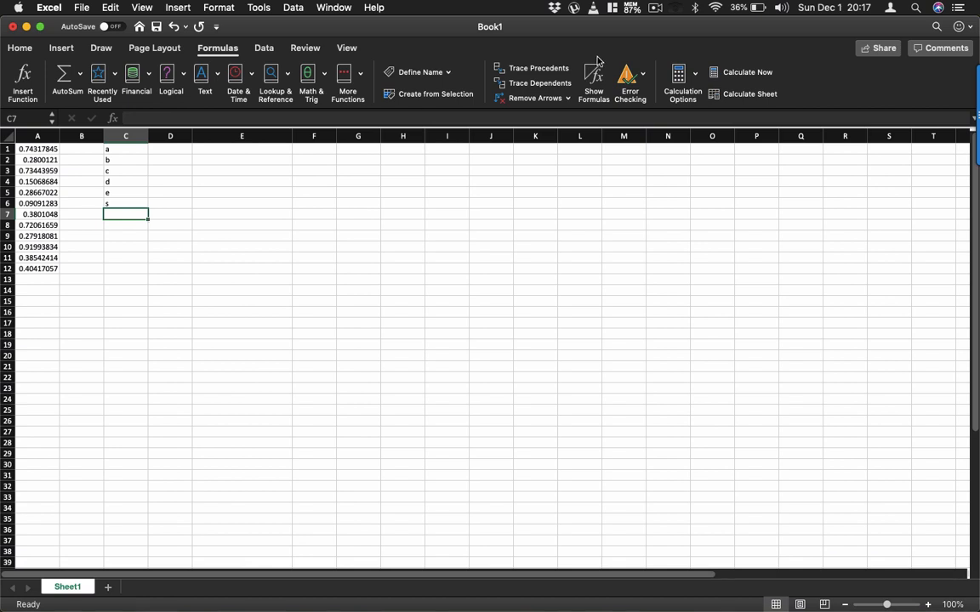
pyautogui.click(694, 79)
pyautogui.click(692, 130)
# Continue the list in column C with h, a, d, j and i in cells C7 to C11.
pyautogui.write('h')
pyautogui.press('Return')
pyautogui.write('a')
pyautogui.press('Return')
pyautogui.write('d')
pyautogui.press('Return')
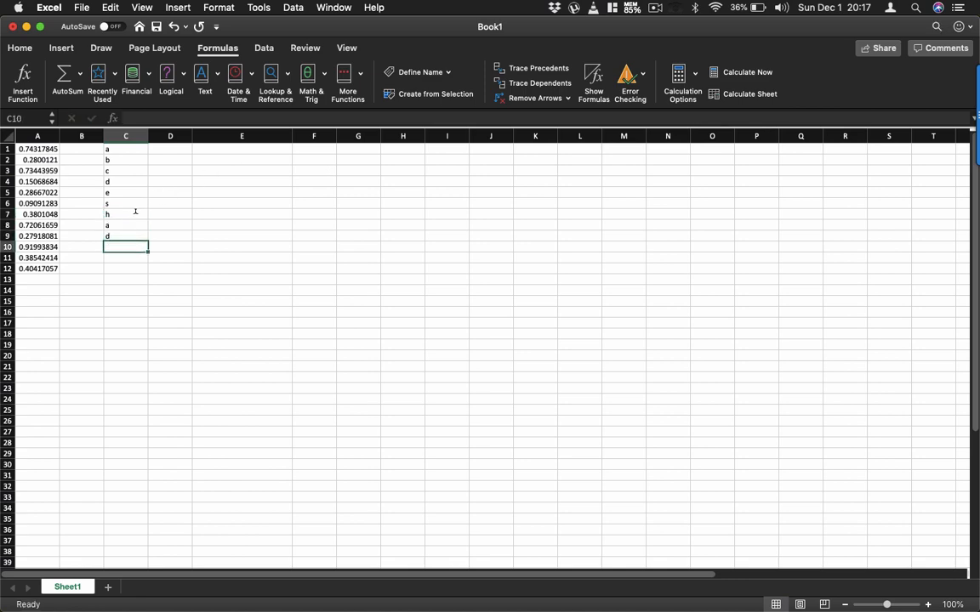
pyautogui.write('j')
pyautogui.press('Return')
pyautogui.write('i')
pyautogui.press('Return')
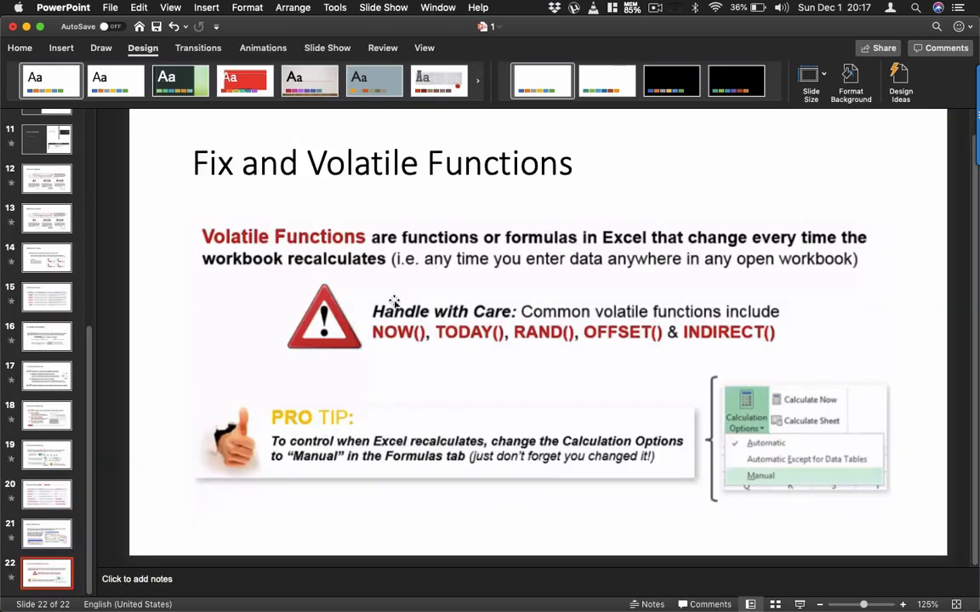
# Return from PowerPoint to Excel and set the calculation option back to Automatic.
pyautogui.press('super+Tab')
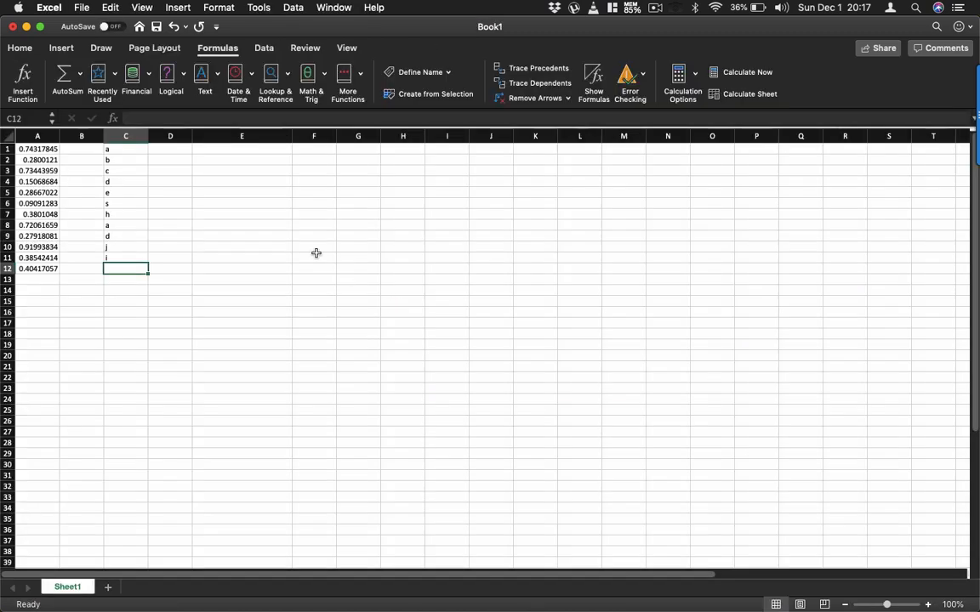
pyautogui.click(694, 72)
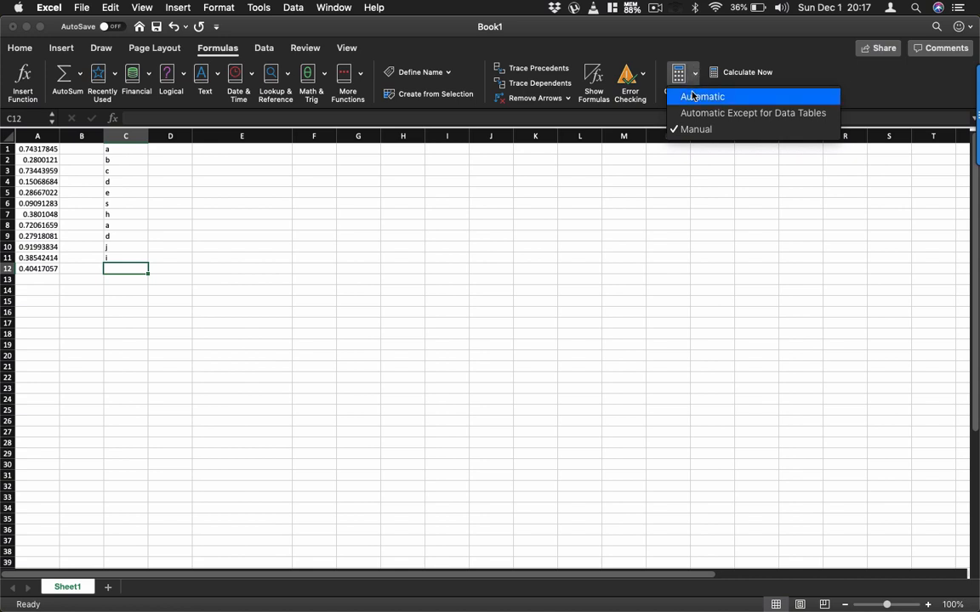
pyautogui.click(694, 96)
pyautogui.click(698, 74)
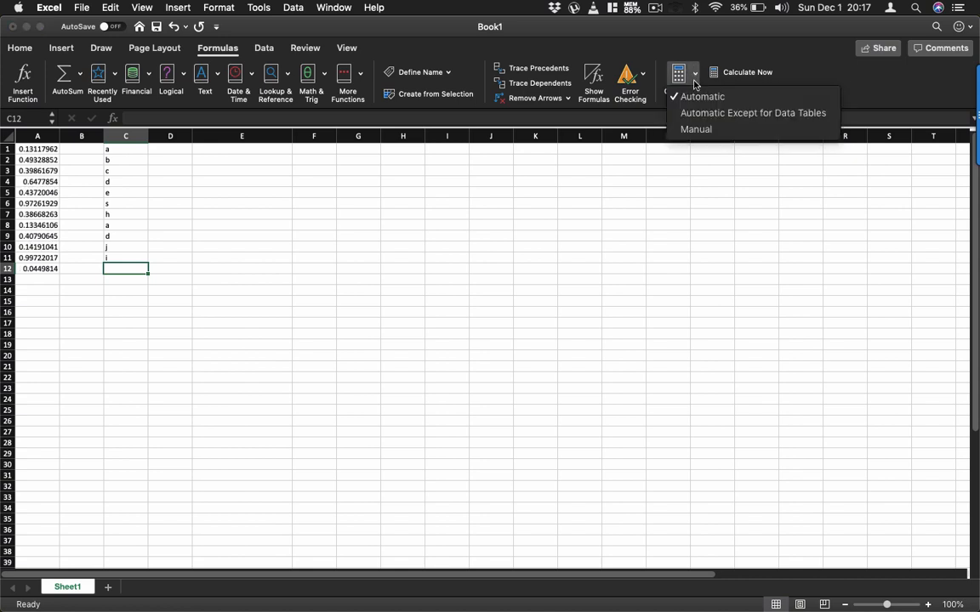
pyautogui.click(696, 96)
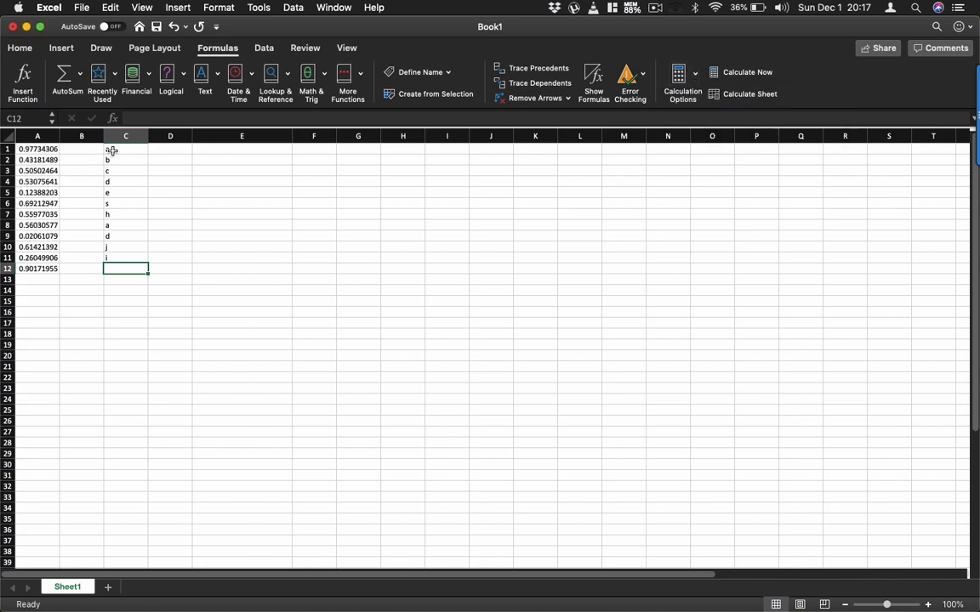
# Select cells C1 to C12, and switch to PowerPoint to show the Topics slide, slide 2.
pyautogui.moveTo(111, 149); pyautogui.dragTo(113, 267)
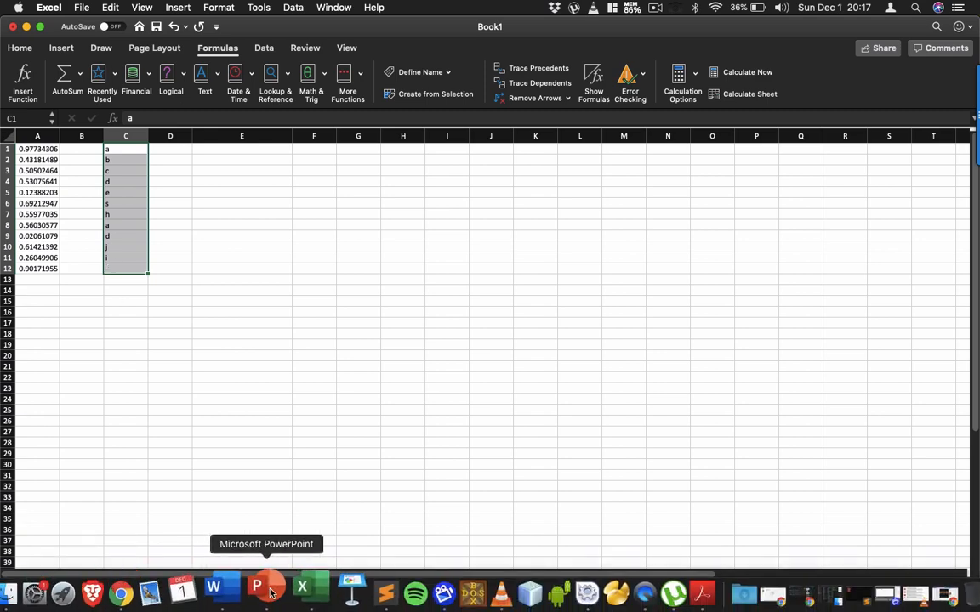
pyautogui.click(276, 593)
pyautogui.scroll(10, 85, 262)
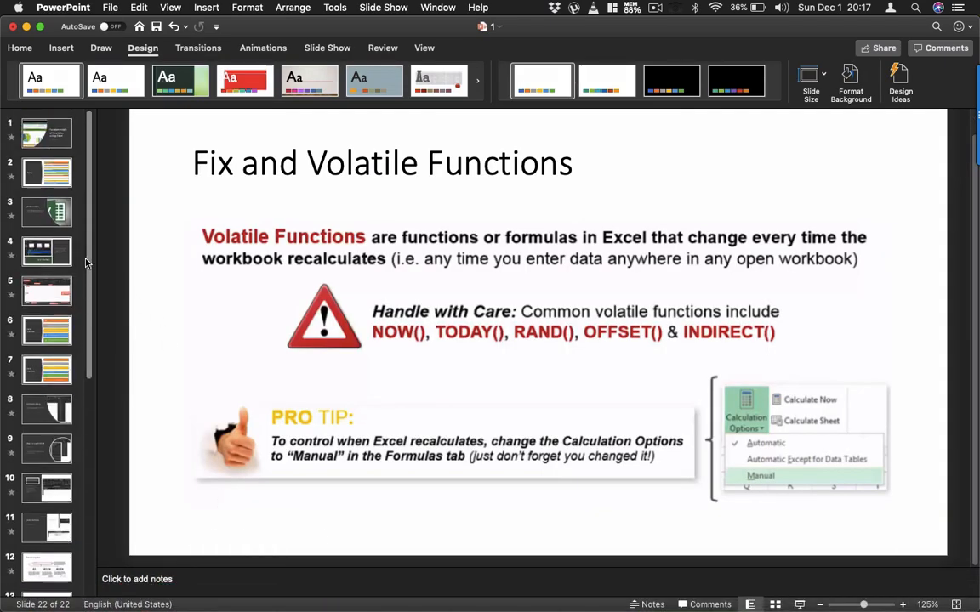
pyautogui.click(51, 172)
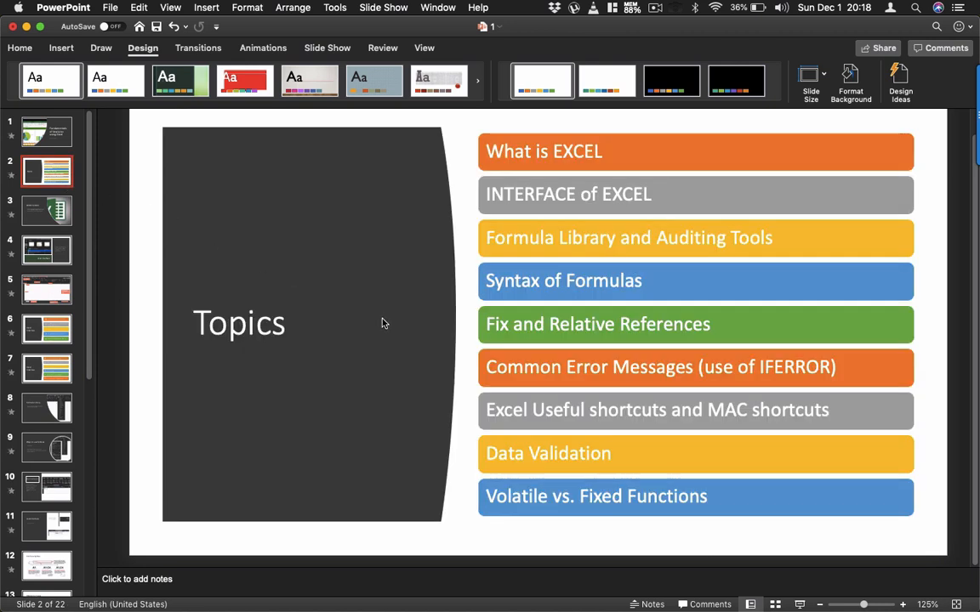